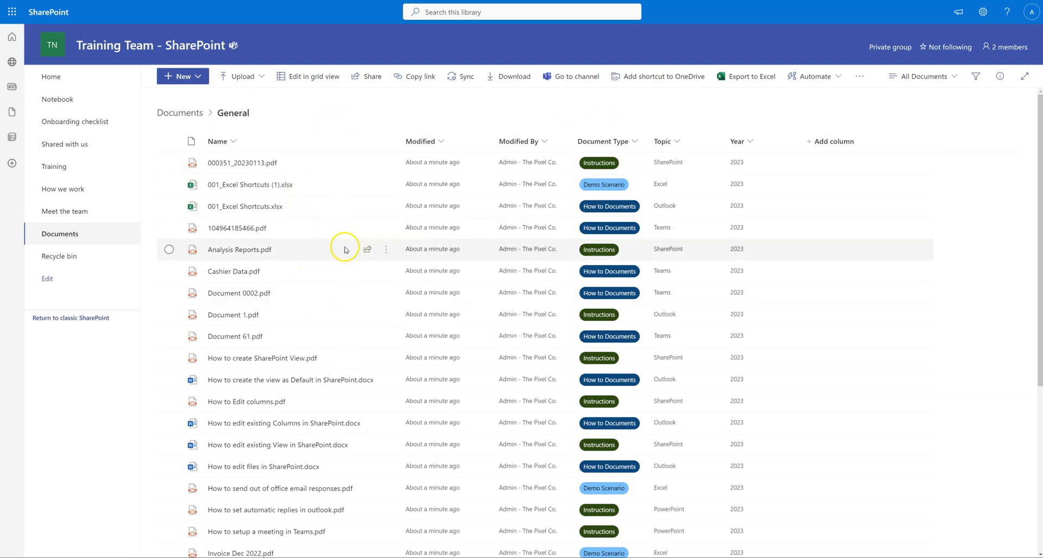
Step: Look through the files in the General folder along with their Document Type, Topic and Year columns
{"action": "scroll", "coordinate": [345, 255], "scroll_direction": "down", "scroll_amount": 5}
{"action": "scroll", "coordinate": [348, 273], "scroll_direction": "up", "scroll_amount": 5}
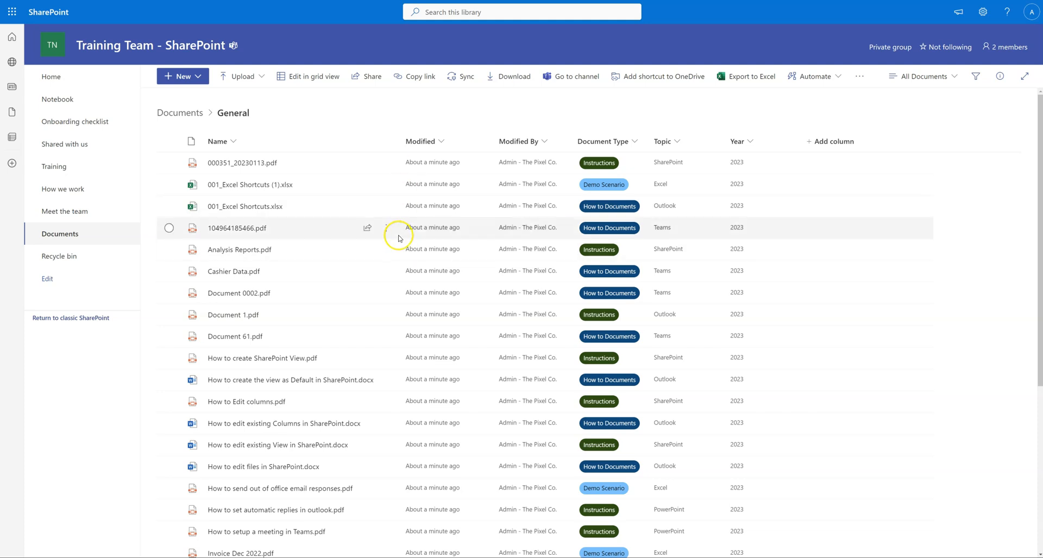
{"action": "scroll", "coordinate": [440, 271], "scroll_direction": "down", "scroll_amount": 5}
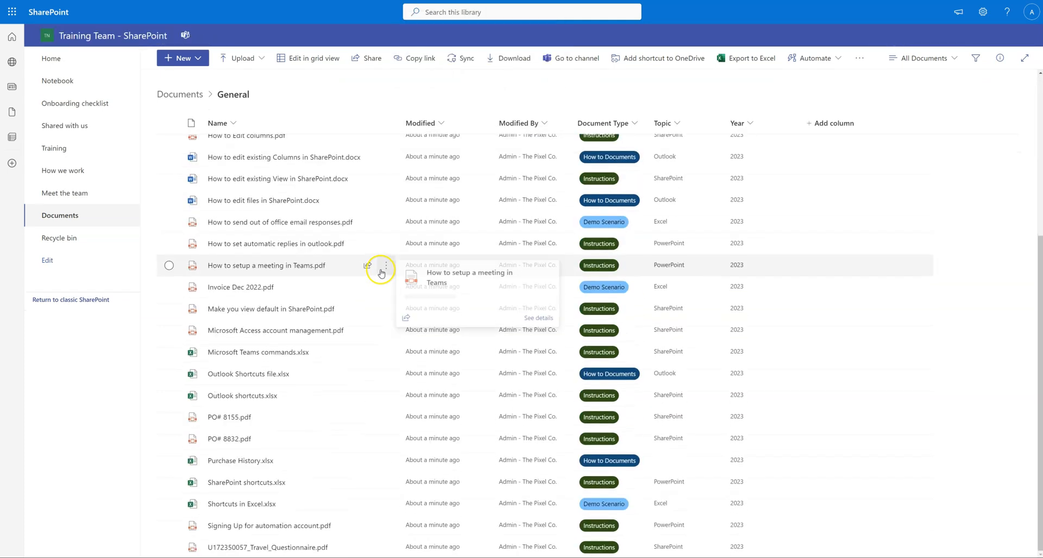
{"action": "scroll", "coordinate": [440, 270], "scroll_direction": "up", "scroll_amount": 5}
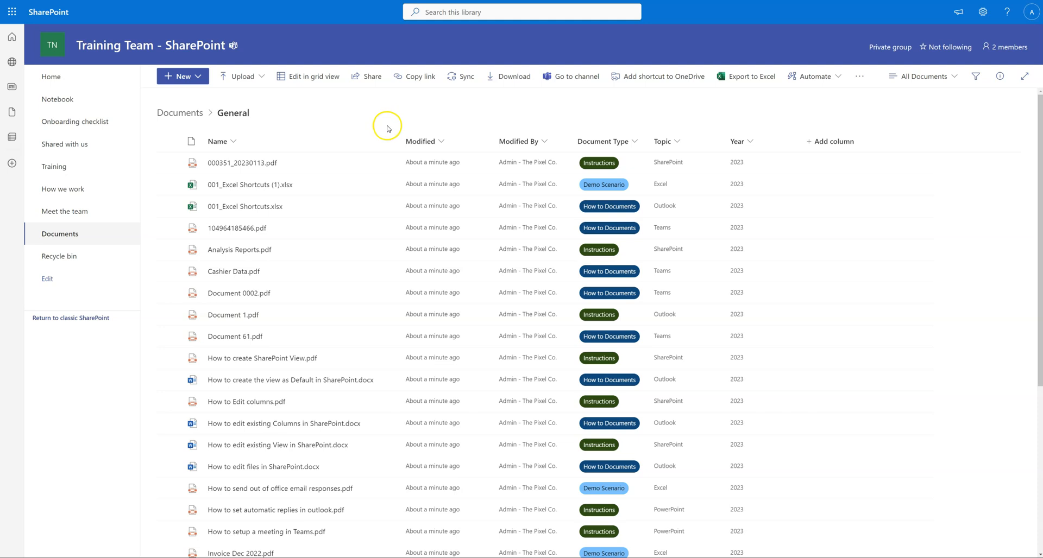
{"action": "scroll", "coordinate": [346, 292], "scroll_direction": "down", "scroll_amount": 5}
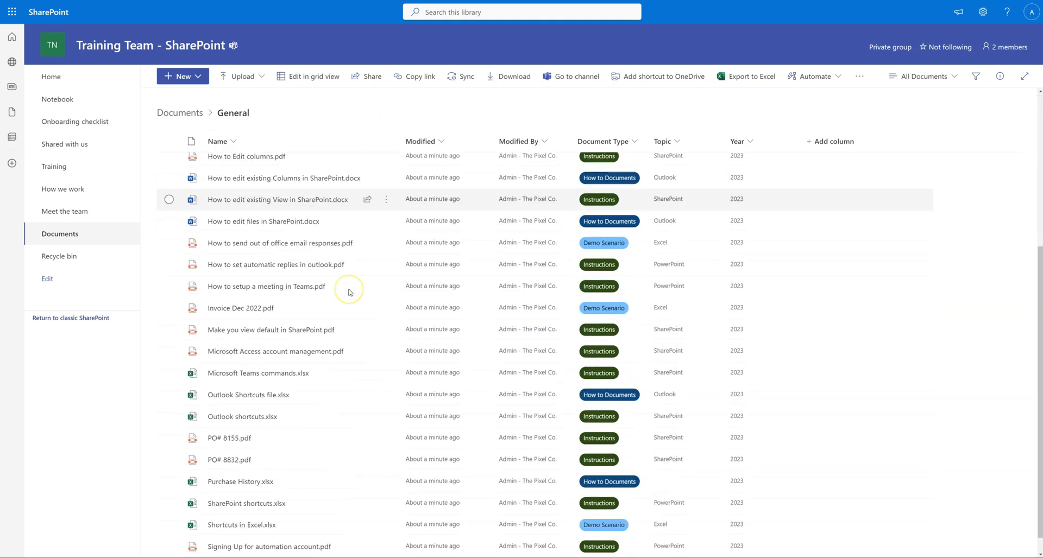
{"action": "scroll", "coordinate": [350, 296], "scroll_direction": "up", "scroll_amount": 5}
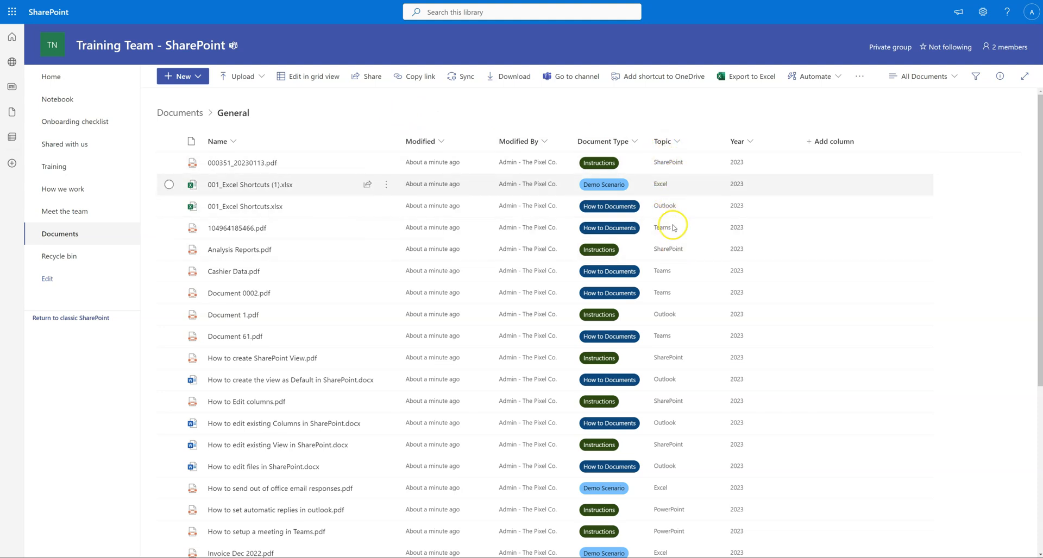
{"action": "left_click", "coordinate": [592, 113]}
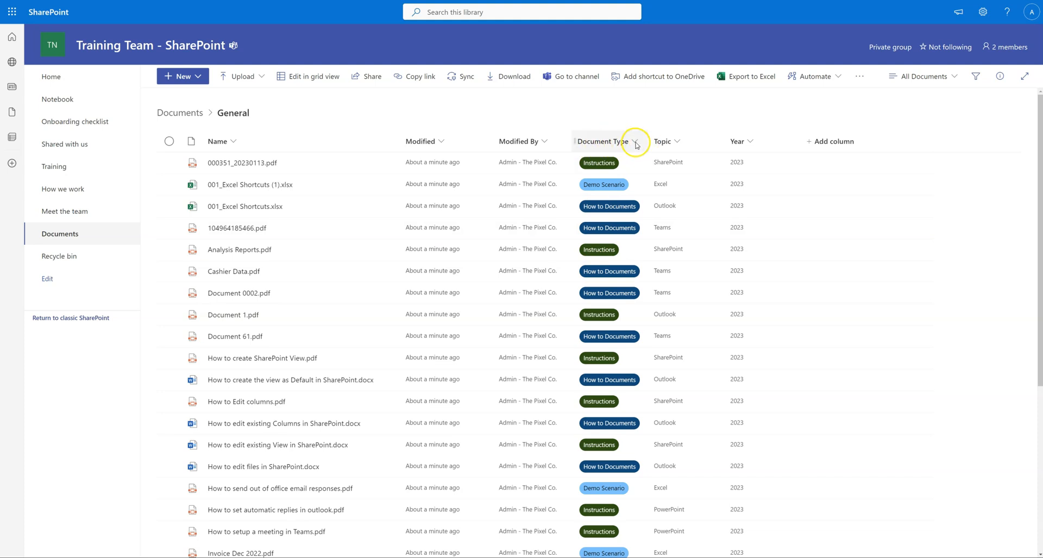
Step: Group the General folder's files by Topic and collapse all the groups
{"action": "left_click", "coordinate": [678, 143]}
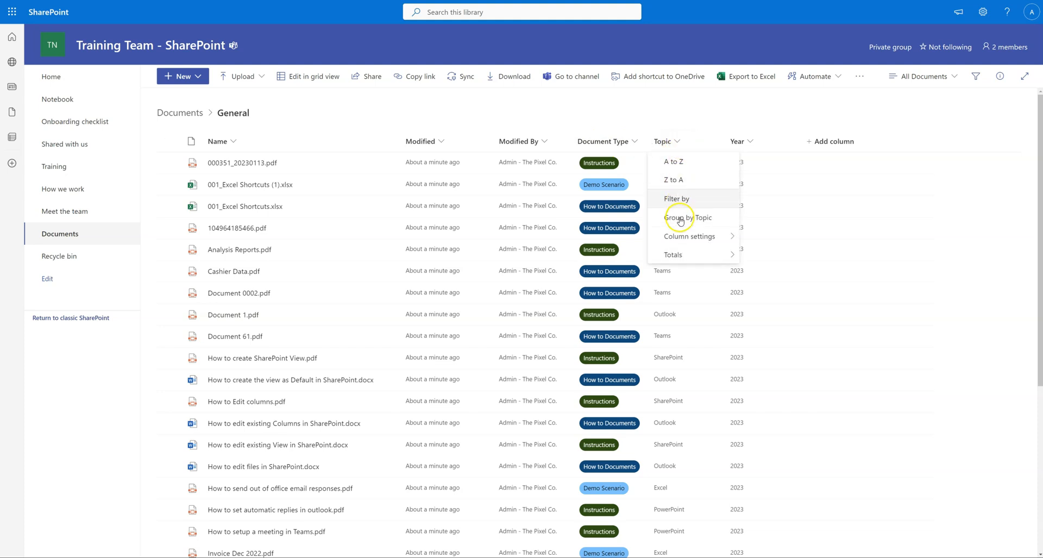
{"action": "left_click", "coordinate": [698, 220]}
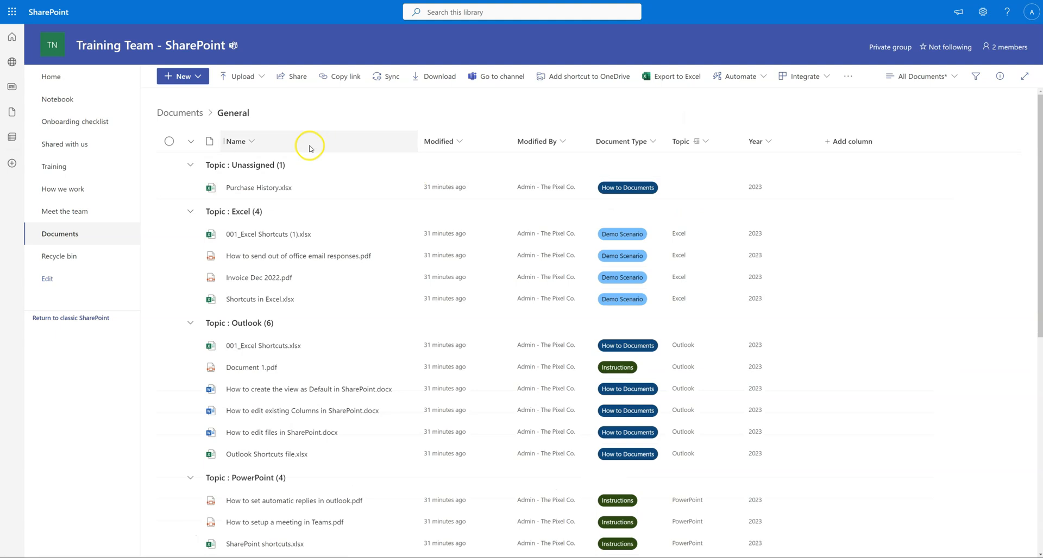
{"action": "left_click", "coordinate": [191, 141]}
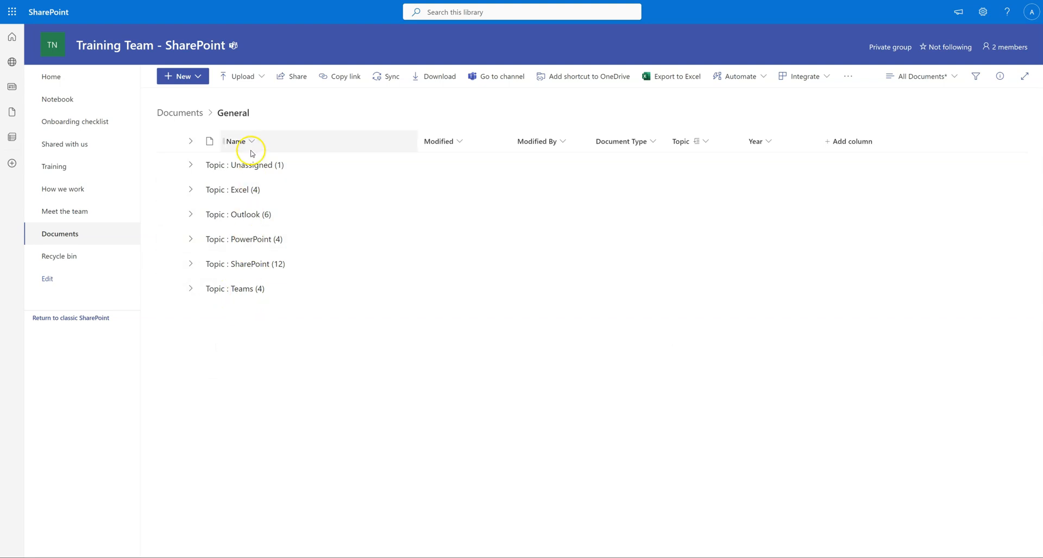
Step: Expand the Unassigned topic group and open the properties of Purchase History.xlsx
{"action": "left_click", "coordinate": [190, 166]}
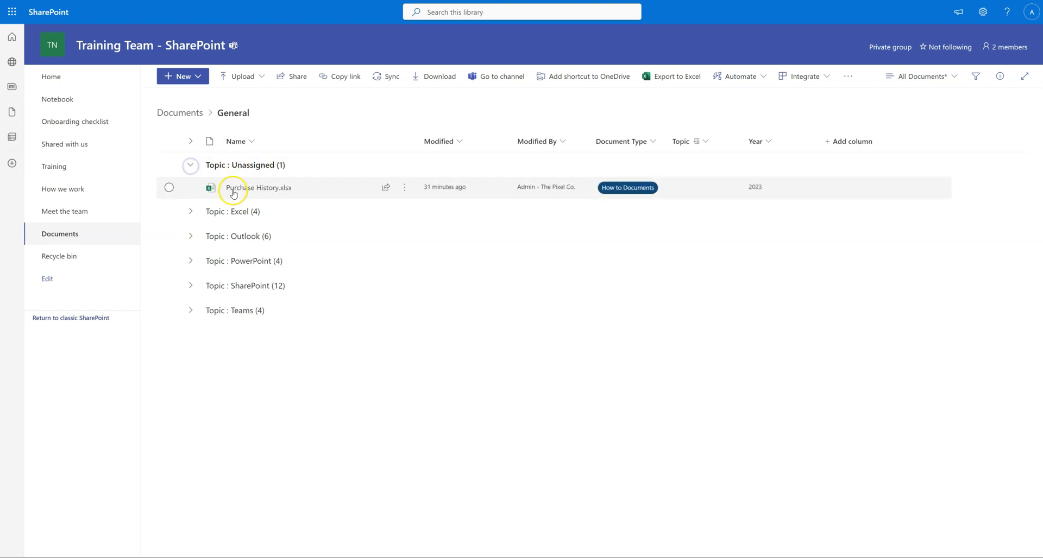
{"action": "mouse_move", "coordinate": [252, 191]}
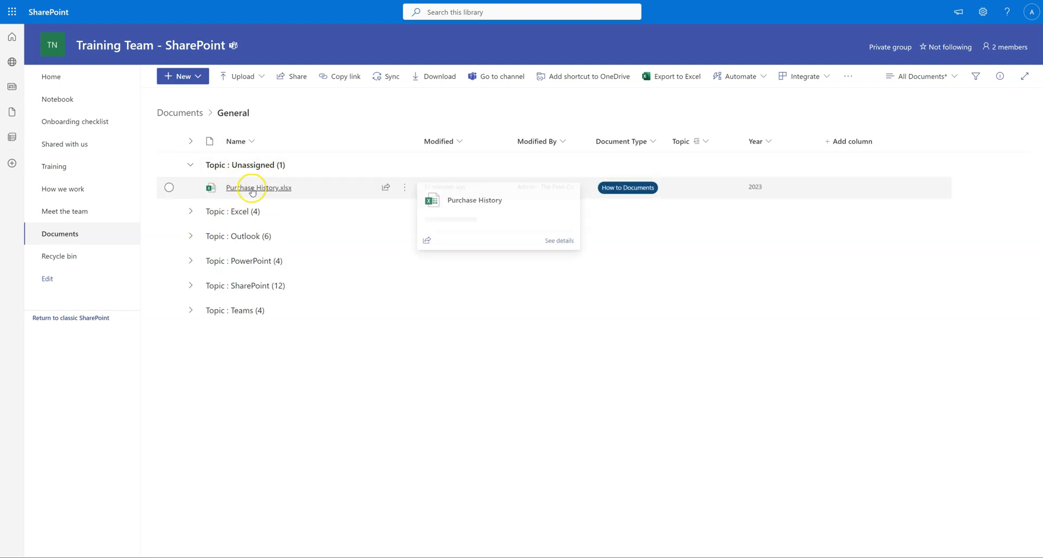
{"action": "left_click", "coordinate": [170, 188]}
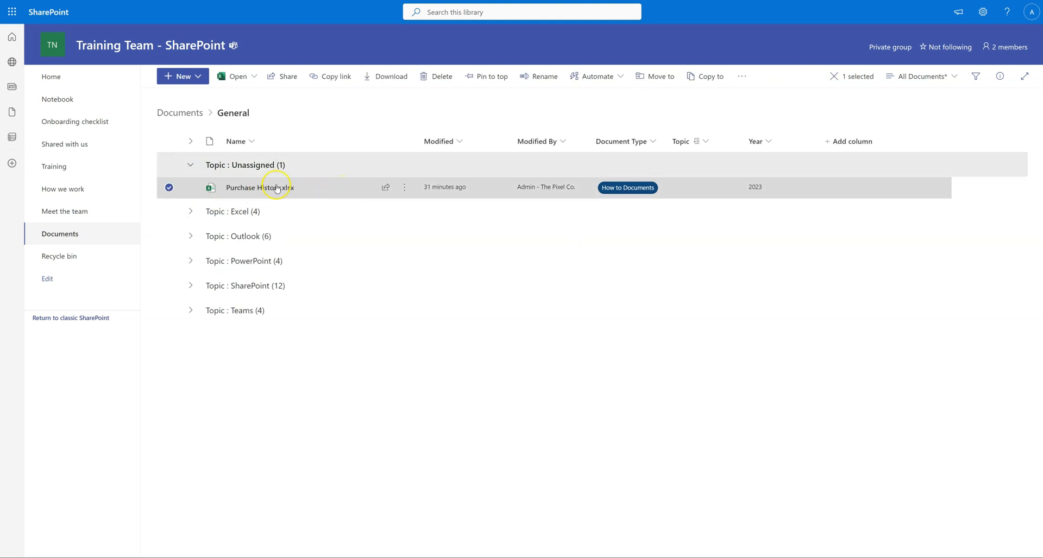
{"action": "left_click", "coordinate": [404, 188]}
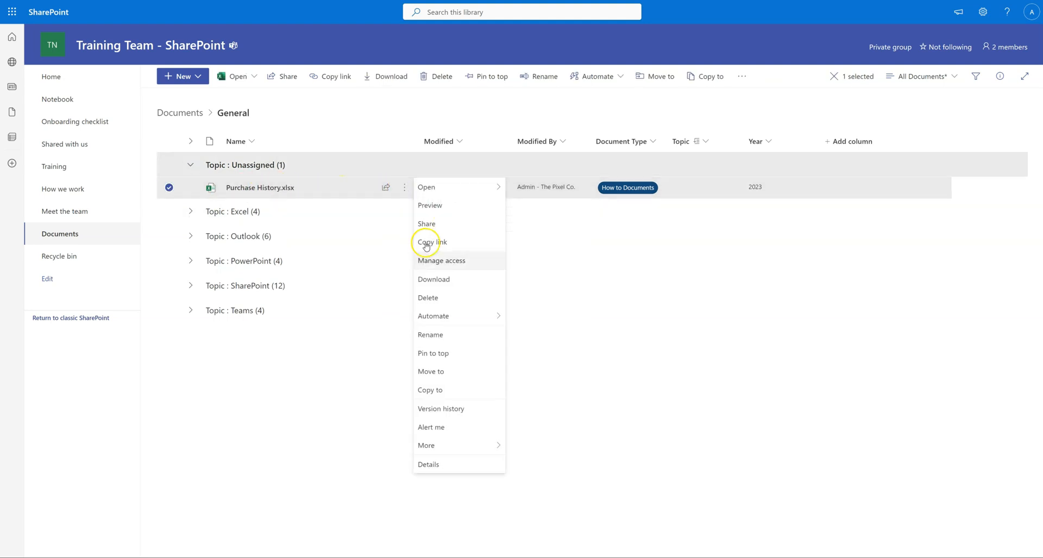
{"action": "mouse_move", "coordinate": [468, 447]}
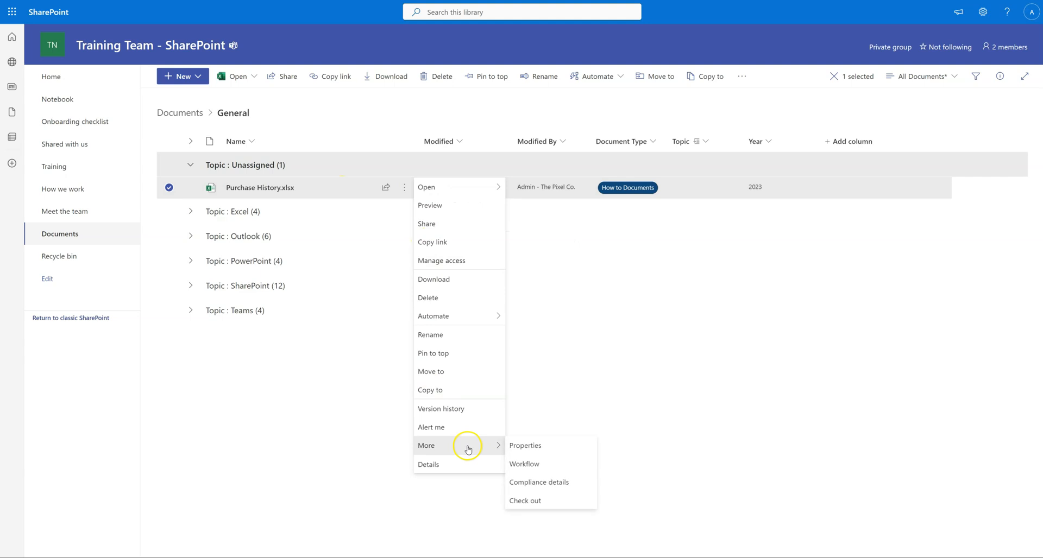
{"action": "left_click", "coordinate": [547, 447]}
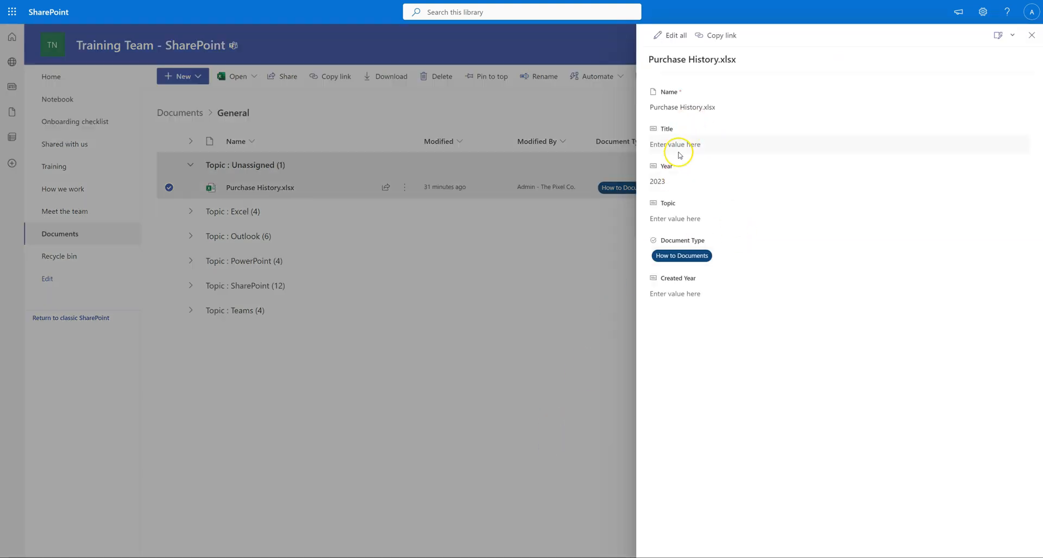
Step: Set the Topic of Purchase History.xlsx to Teams and close its properties
{"action": "left_click", "coordinate": [683, 218]}
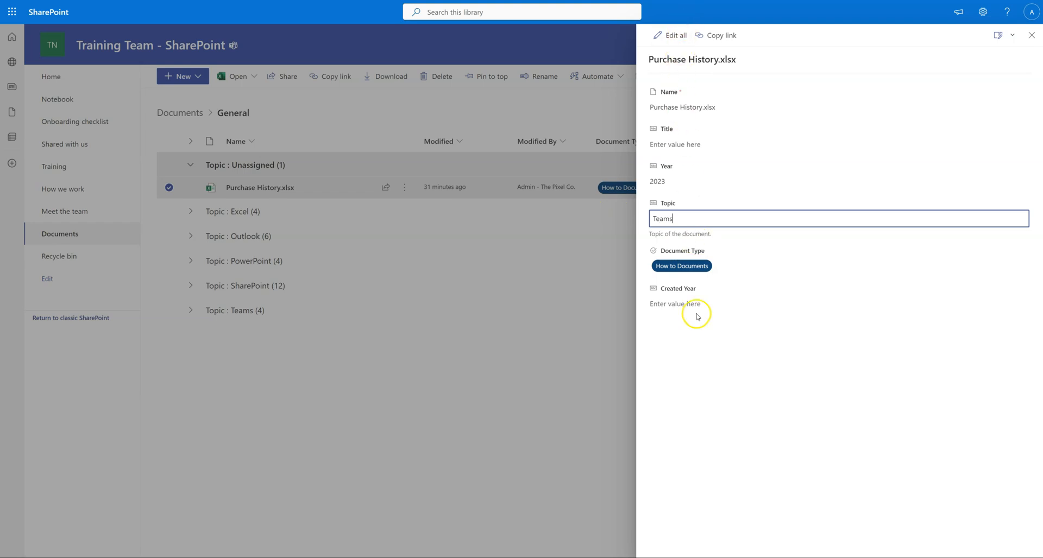
{"action": "left_click", "coordinate": [673, 335]}
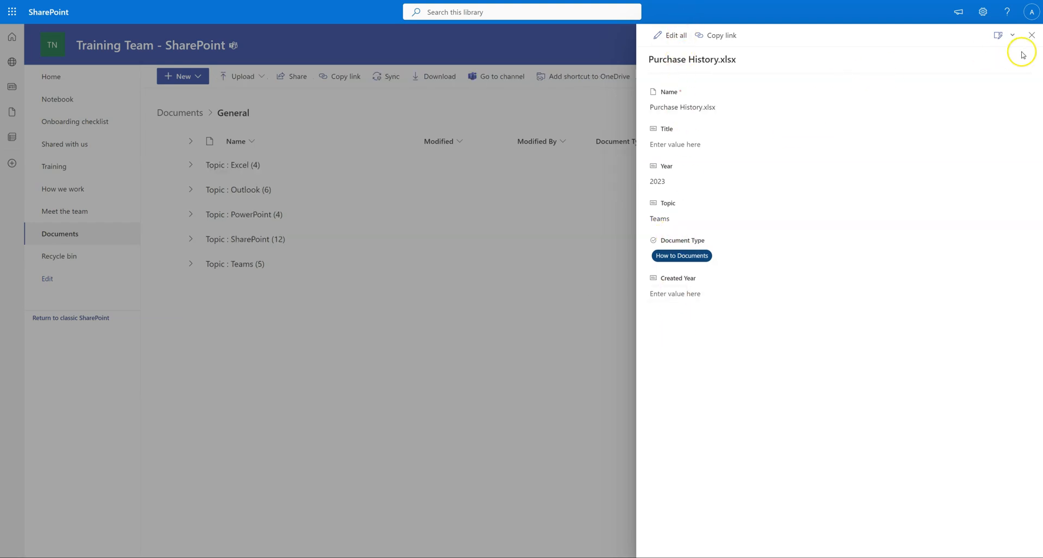
{"action": "left_click", "coordinate": [1031, 36]}
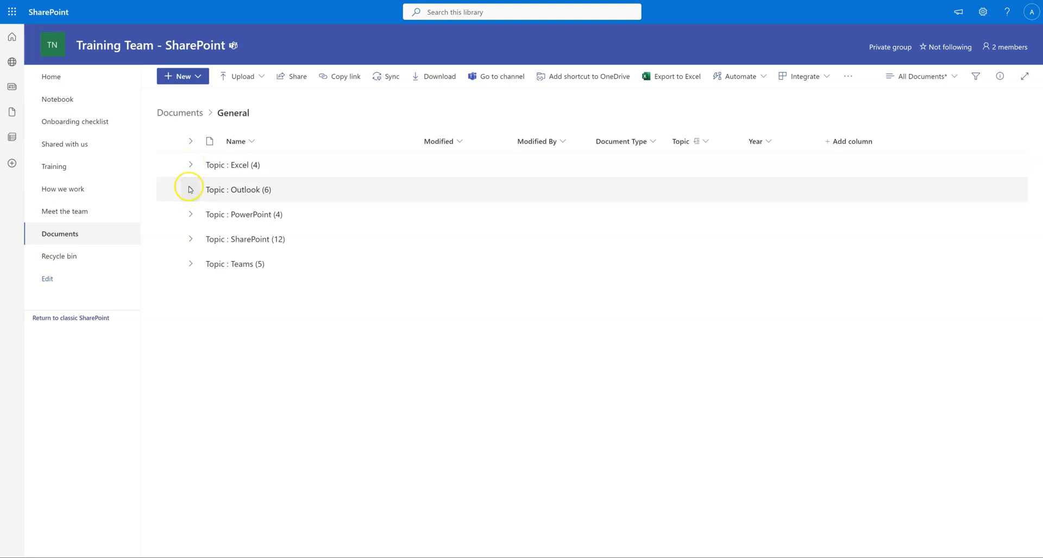
Step: Examine the files in the Excel, PowerPoint and SharePoint topic groups, collapsing each group again
{"action": "left_click", "coordinate": [191, 166]}
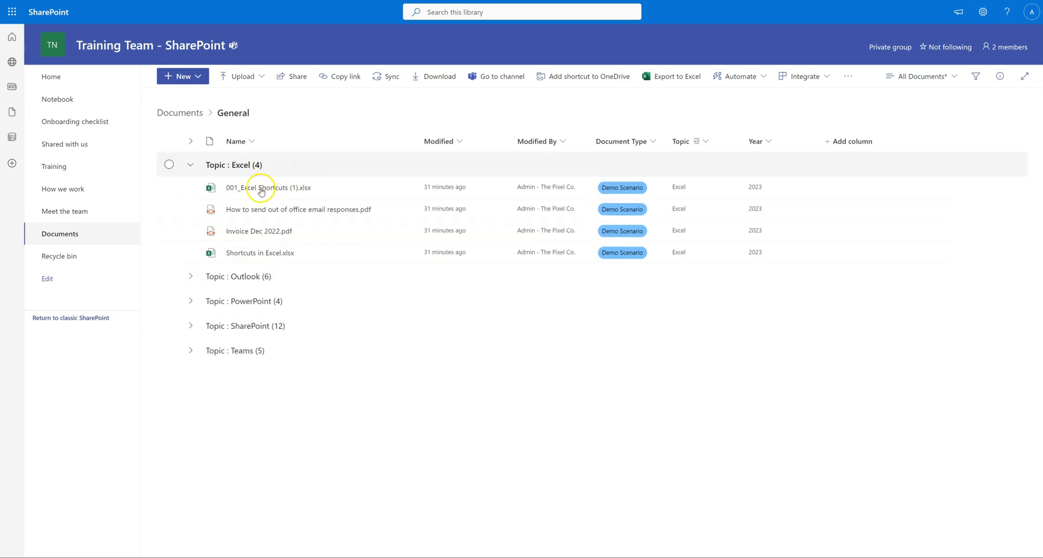
{"action": "left_click", "coordinate": [190, 166]}
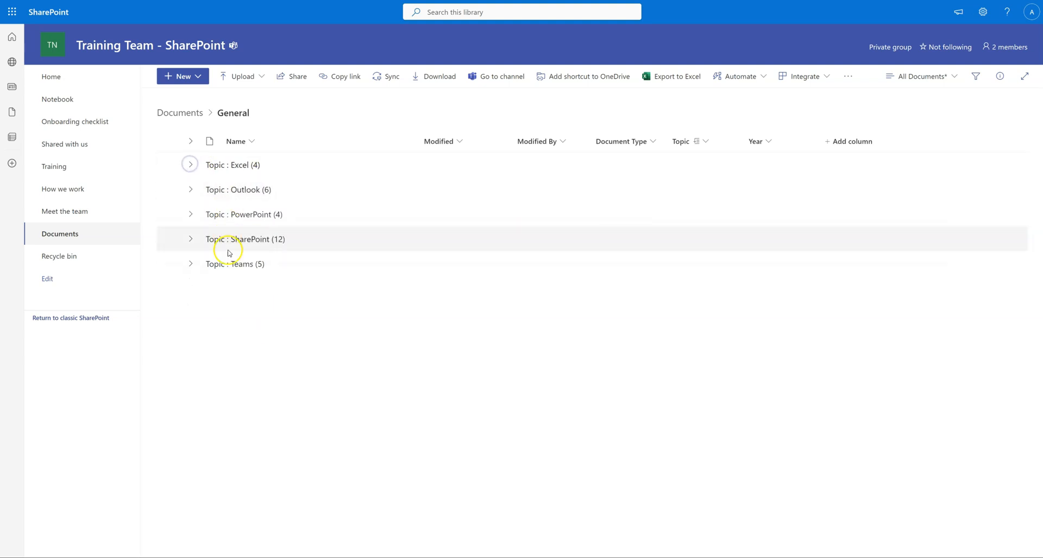
{"action": "left_click", "coordinate": [191, 215]}
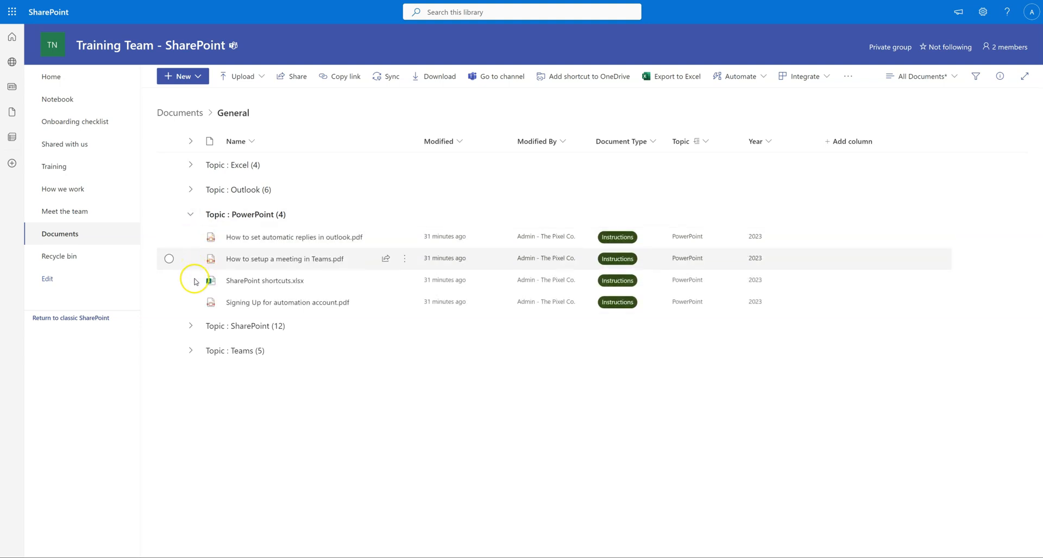
{"action": "left_click", "coordinate": [186, 326]}
{"action": "left_click", "coordinate": [183, 217]}
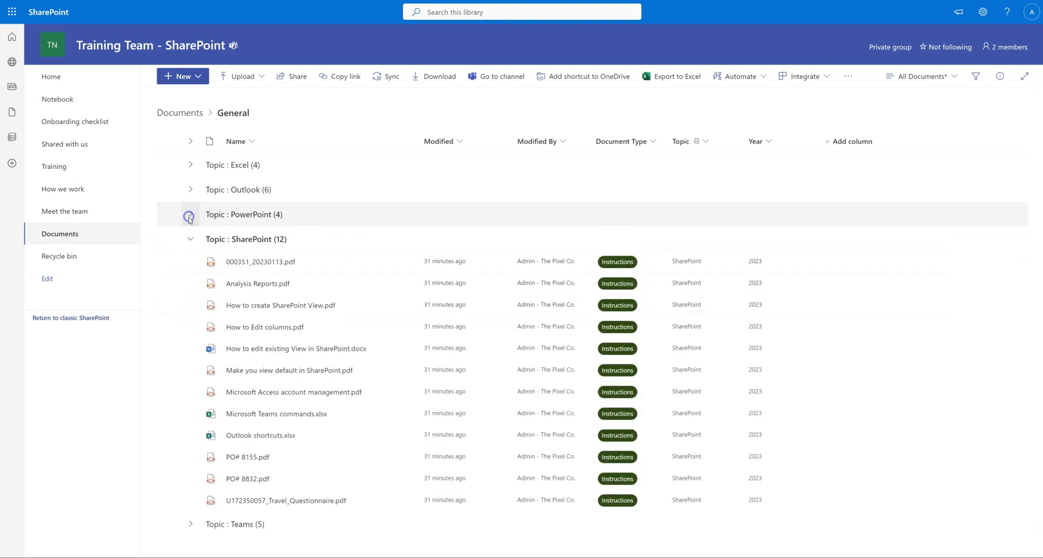
{"action": "left_click", "coordinate": [191, 240]}
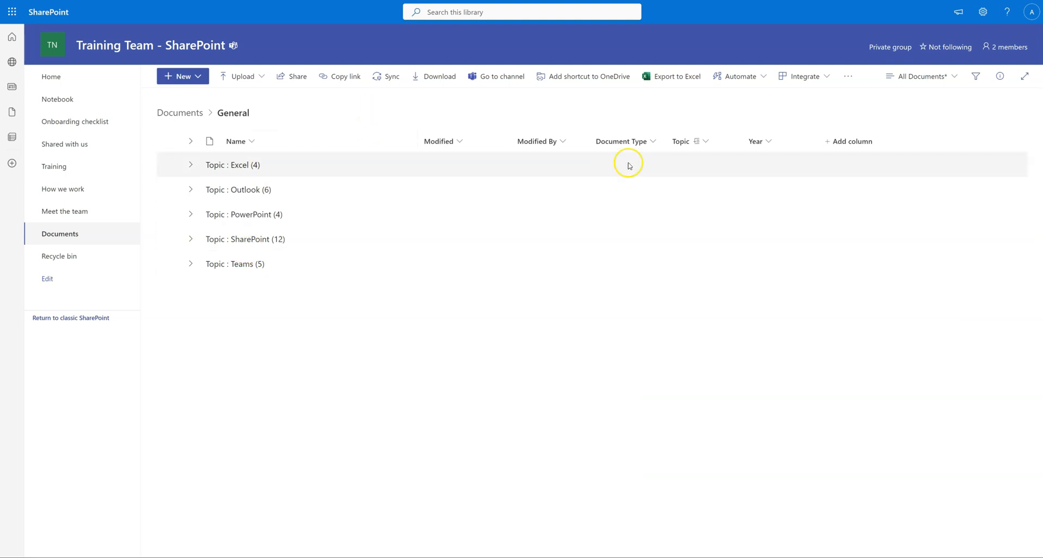
Step: Remove the grouping by Topic from the file list and leave no file selected
{"action": "left_click", "coordinate": [703, 142]}
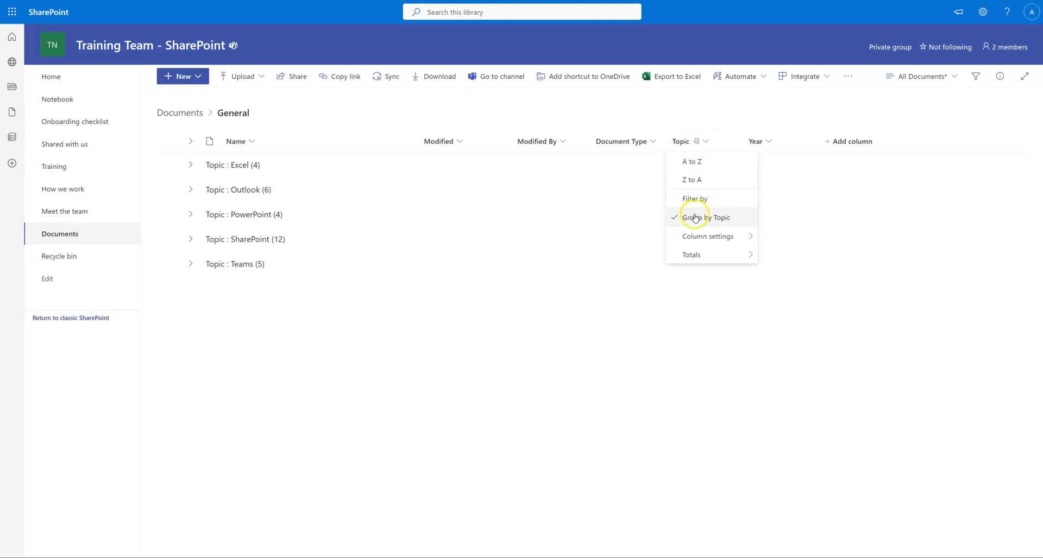
{"action": "left_click", "coordinate": [737, 217]}
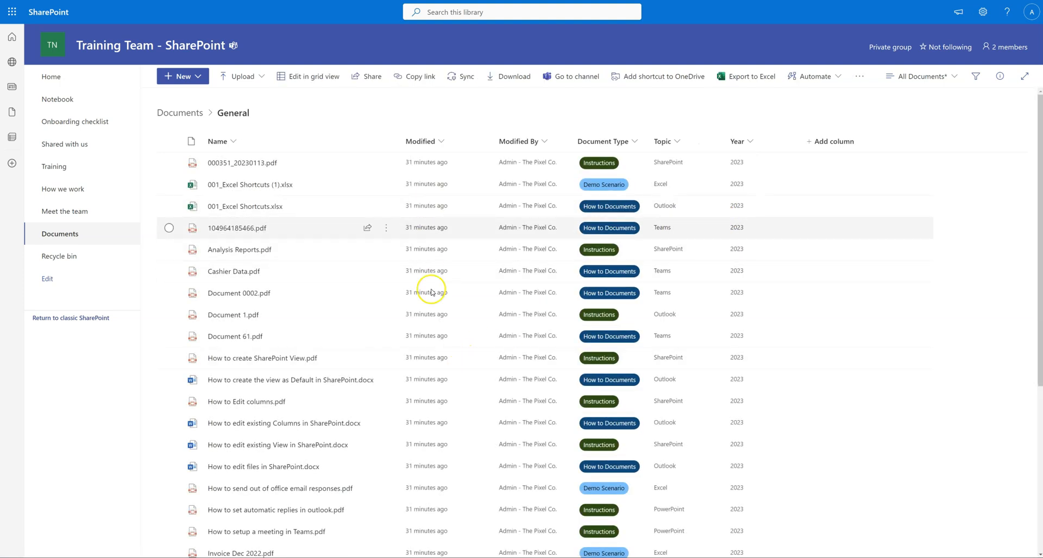
{"action": "left_click", "coordinate": [438, 337]}
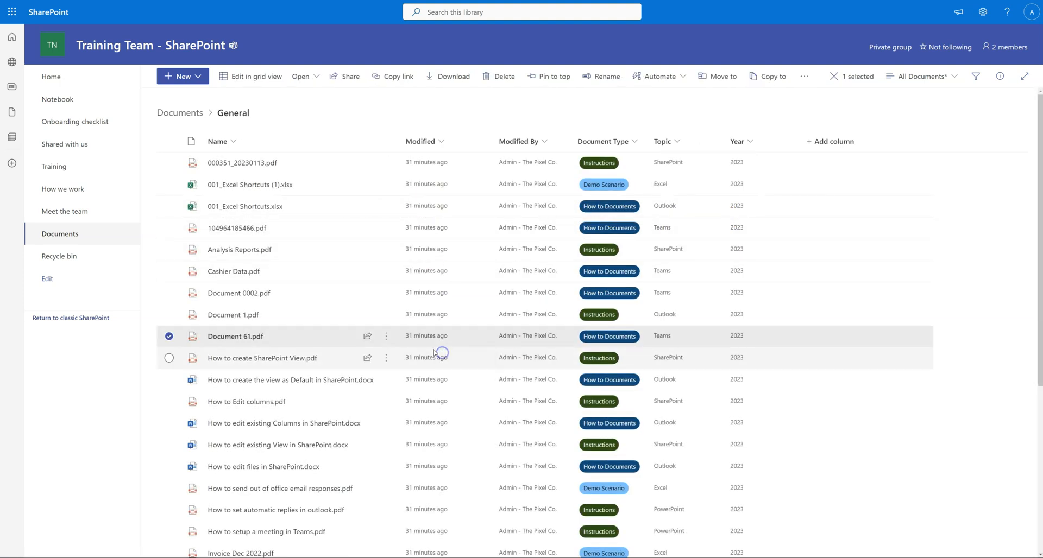
{"action": "left_click", "coordinate": [397, 107]}
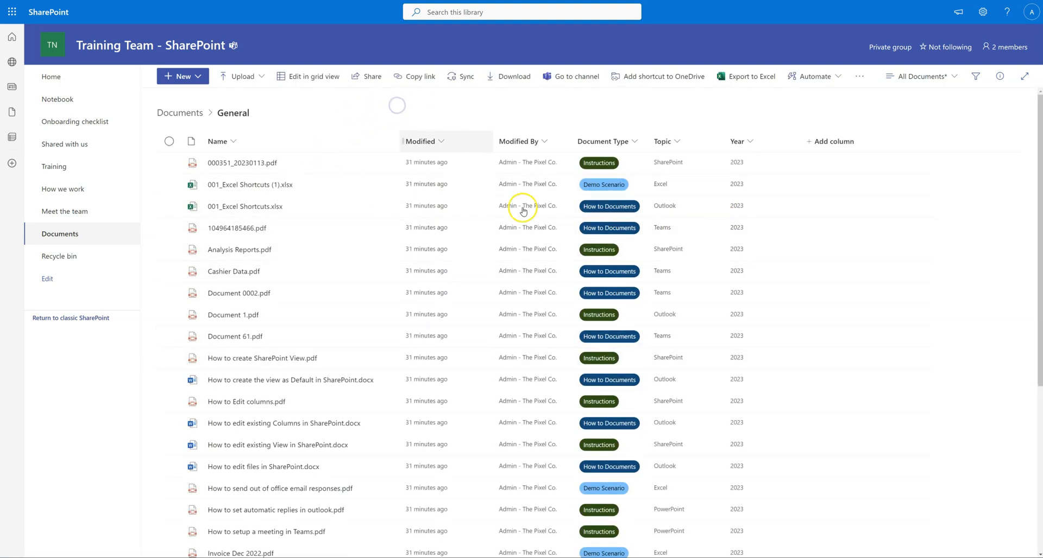
Step: Group the files by Document Type and remove that grouping again
{"action": "left_click", "coordinate": [634, 142]}
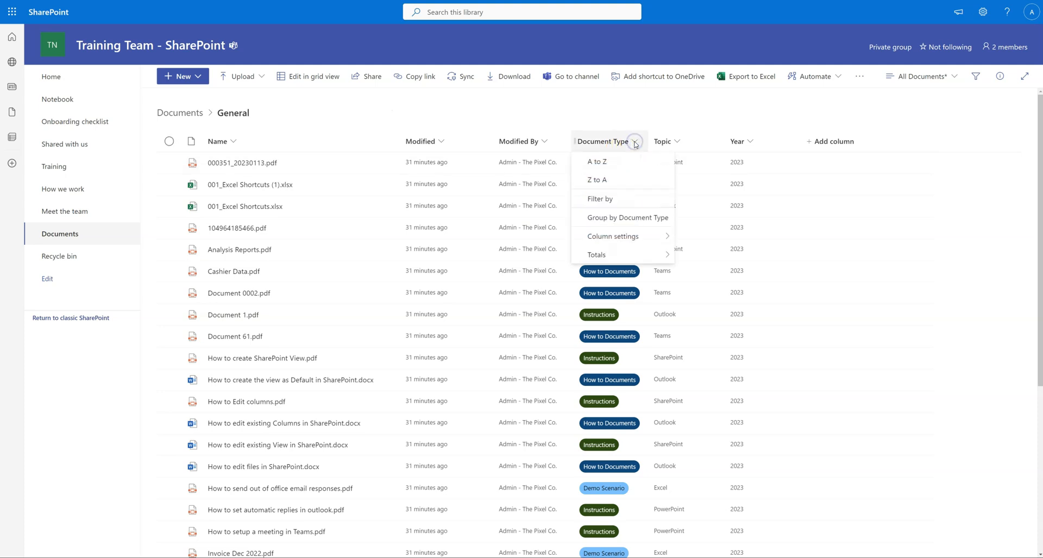
{"action": "left_click", "coordinate": [634, 220]}
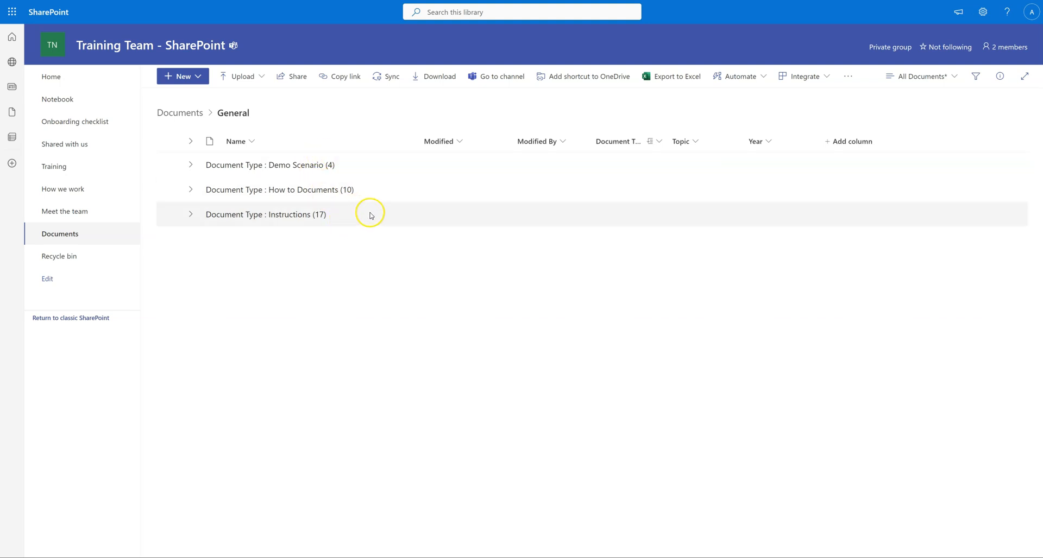
{"action": "left_click", "coordinate": [652, 142]}
{"action": "left_click", "coordinate": [647, 217]}
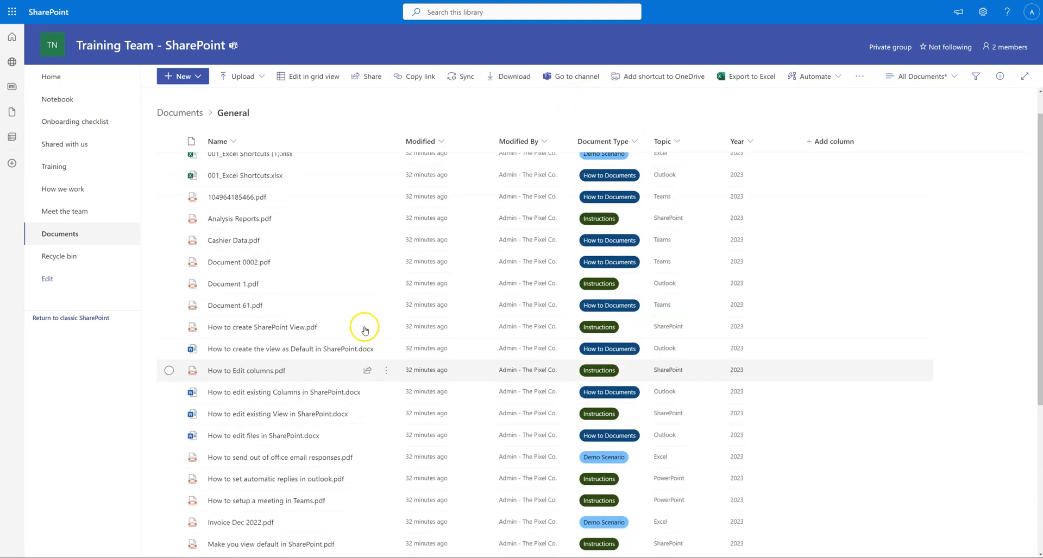
Step: Review the ungrouped file list and the view options available for the library
{"action": "scroll", "coordinate": [367, 320], "scroll_direction": "down", "scroll_amount": 5}
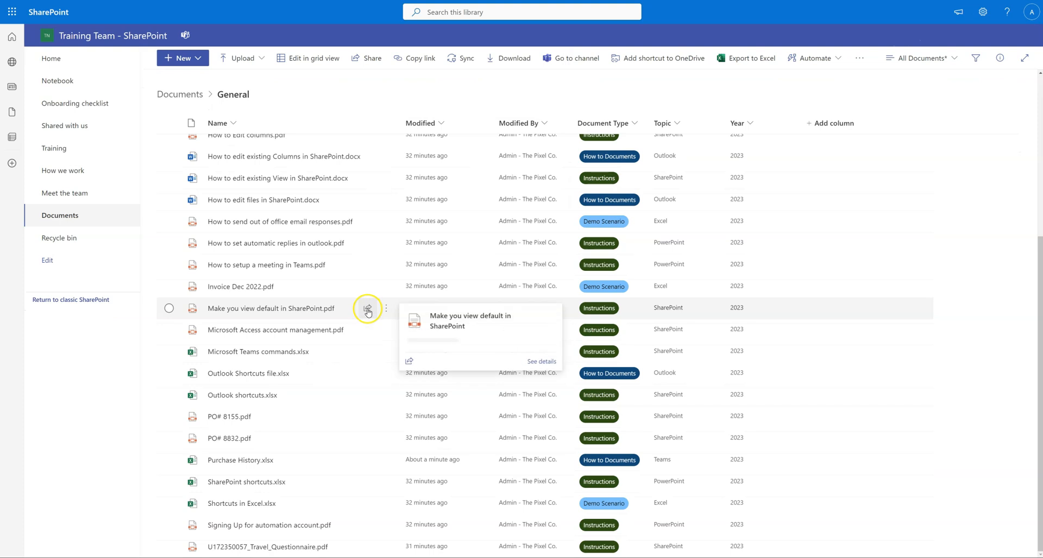
{"action": "scroll", "coordinate": [371, 310], "scroll_direction": "up", "scroll_amount": 5}
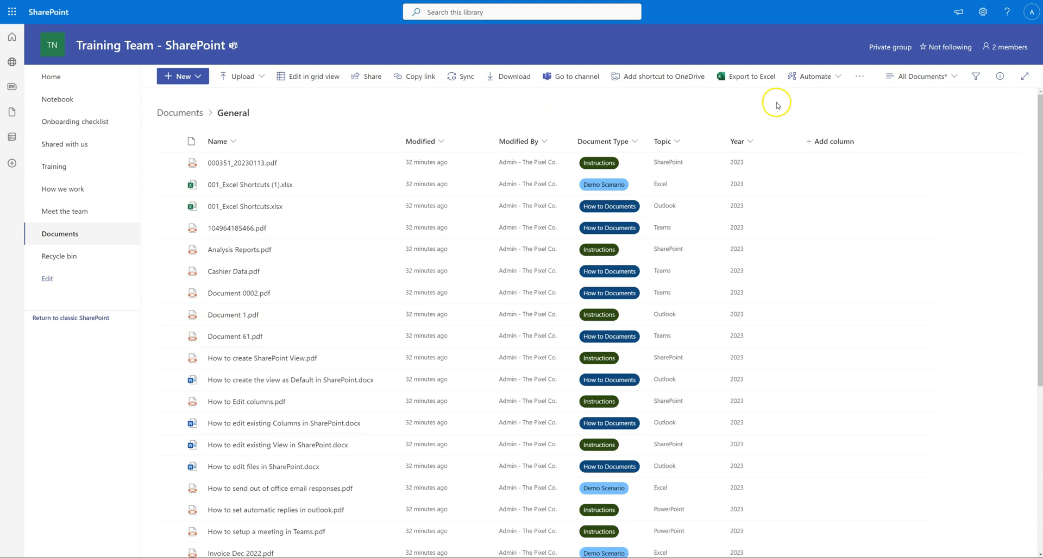
{"action": "left_click", "coordinate": [943, 80]}
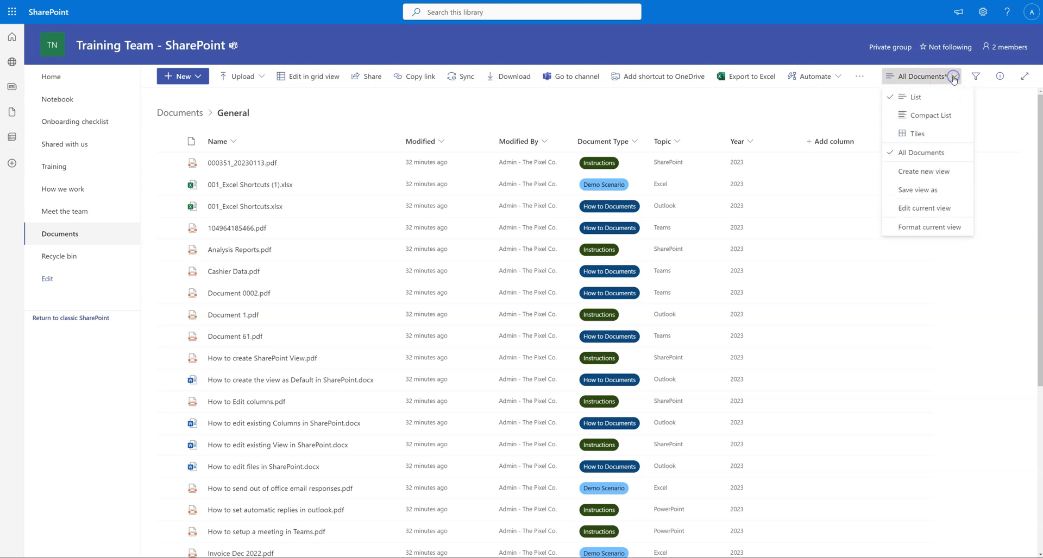
{"action": "left_click", "coordinate": [925, 153]}
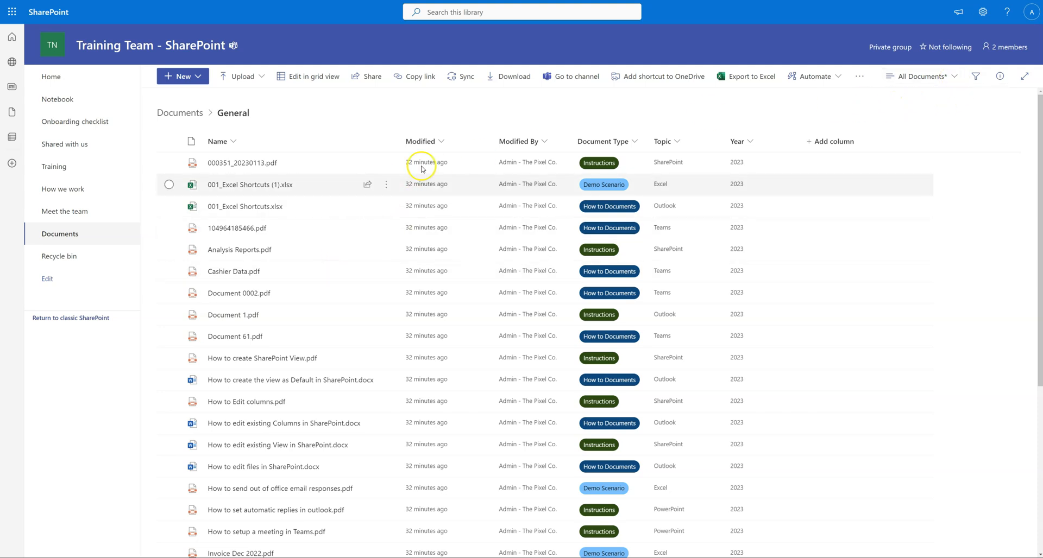
{"action": "left_click", "coordinate": [522, 112]}
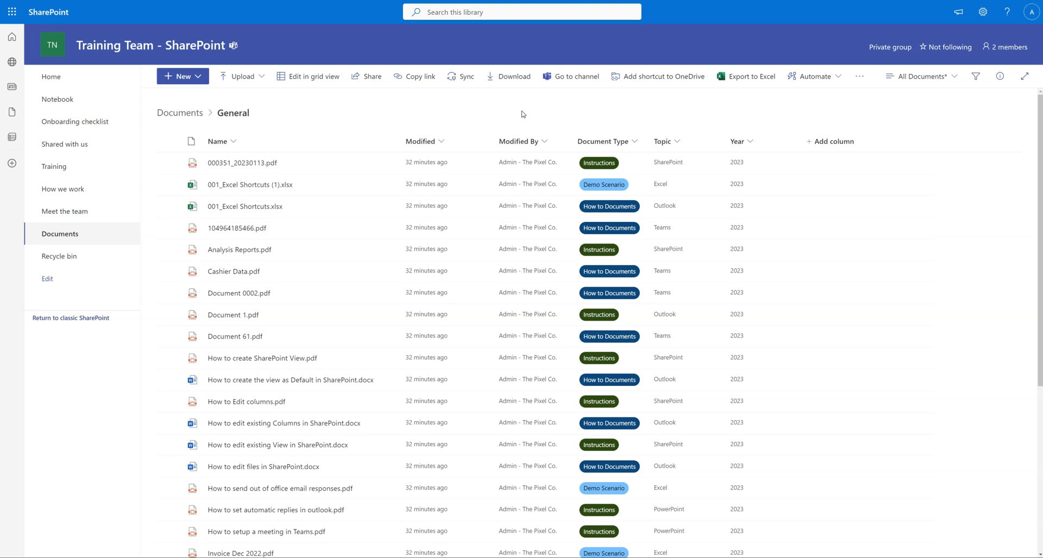
Step: Create a new public list view of the library named "Group by Topic"
{"action": "left_click", "coordinate": [954, 76]}
{"action": "left_click", "coordinate": [921, 174]}
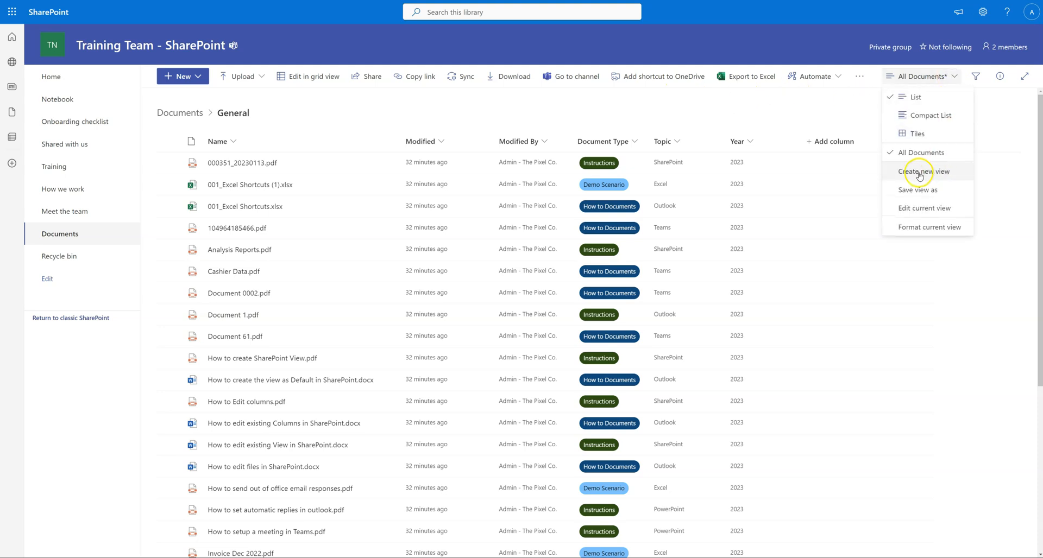
{"action": "left_click", "coordinate": [952, 177]}
{"action": "left_click", "coordinate": [953, 174]}
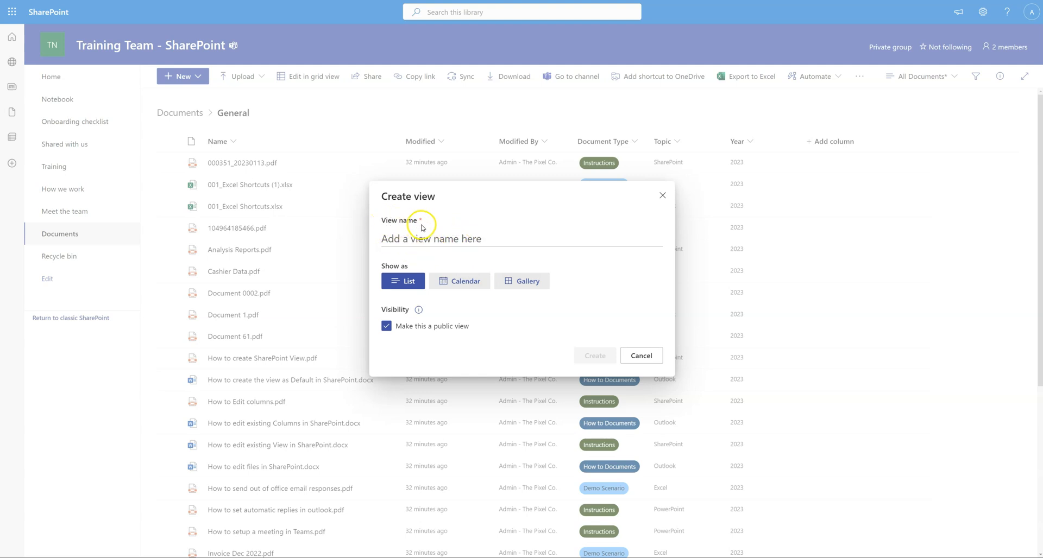
{"action": "left_click", "coordinate": [435, 236]}
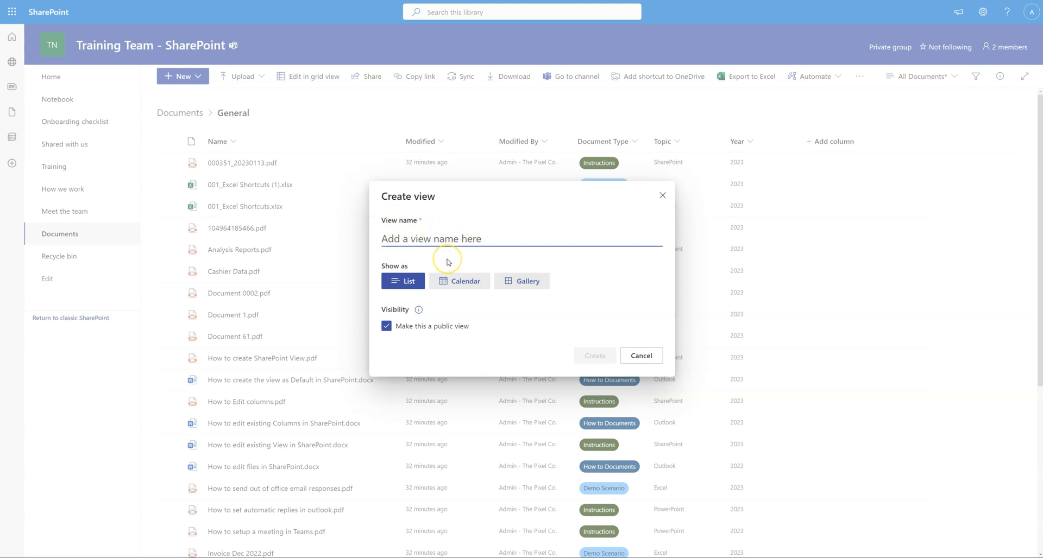
{"action": "type", "text": "Group by Topic"}
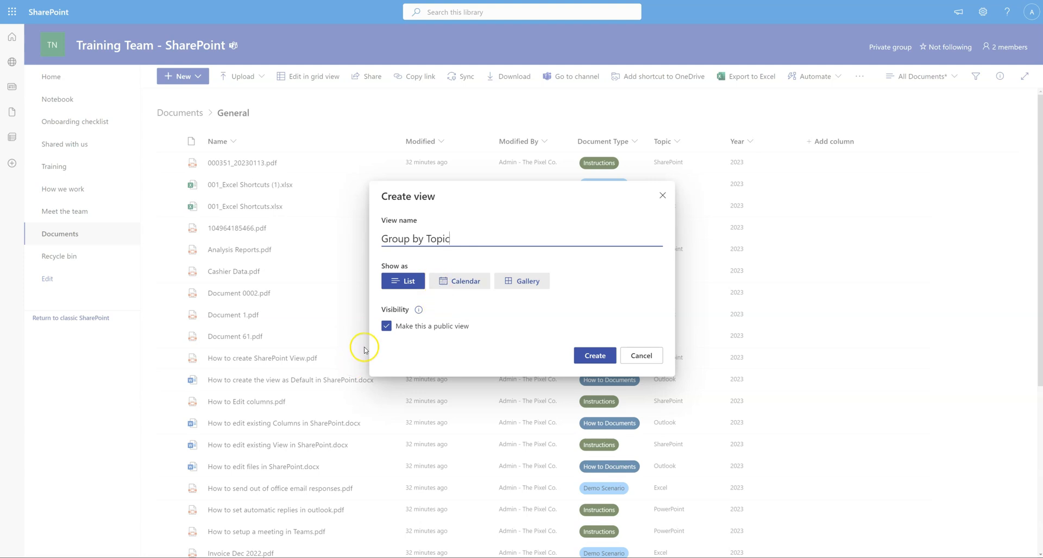
{"action": "left_click", "coordinate": [386, 325]}
{"action": "left_click", "coordinate": [387, 327]}
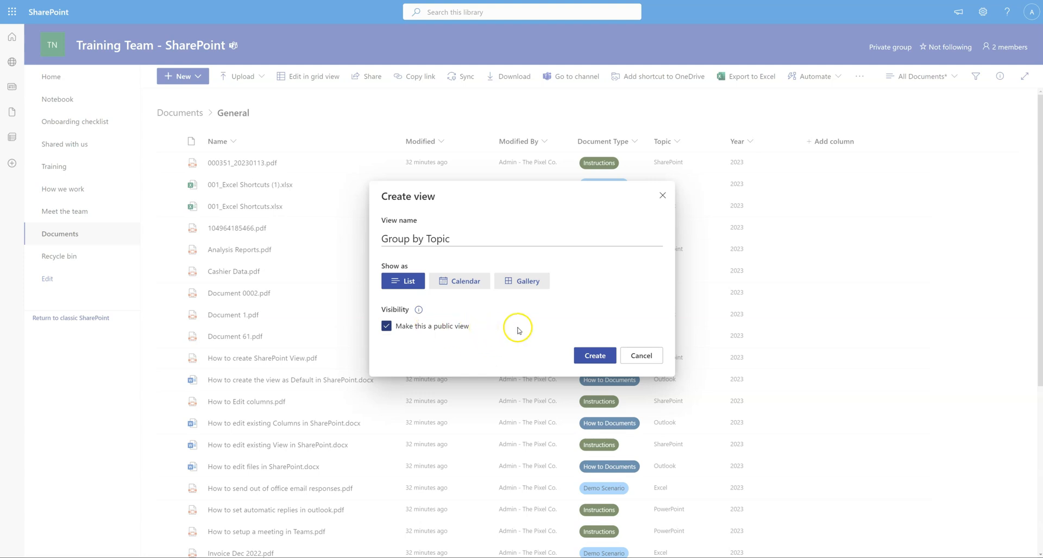
{"action": "left_click", "coordinate": [593, 356]}
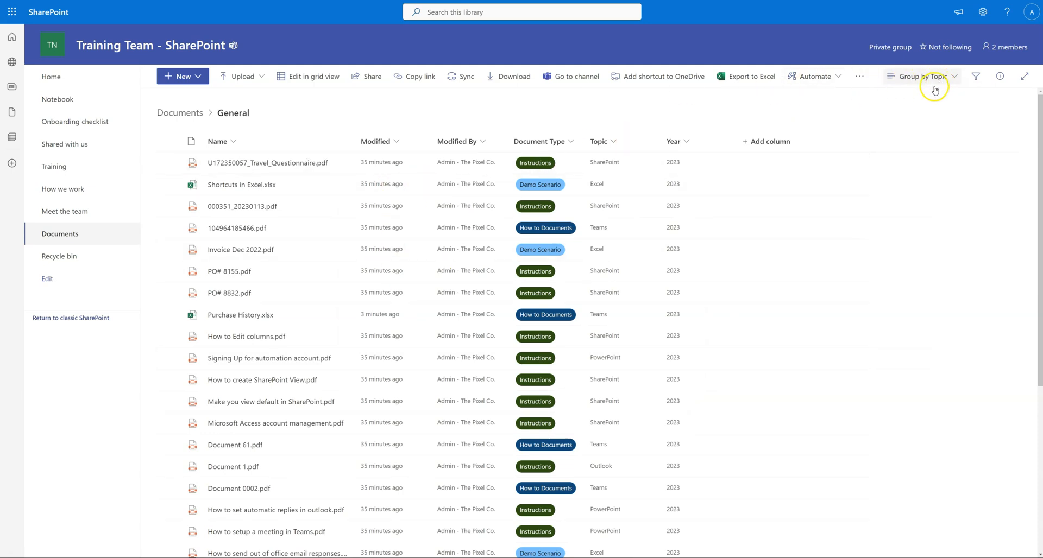
Step: Compare the All Documents view with the Group by Topic view, returning to Group by Topic
{"action": "left_click", "coordinate": [832, 109]}
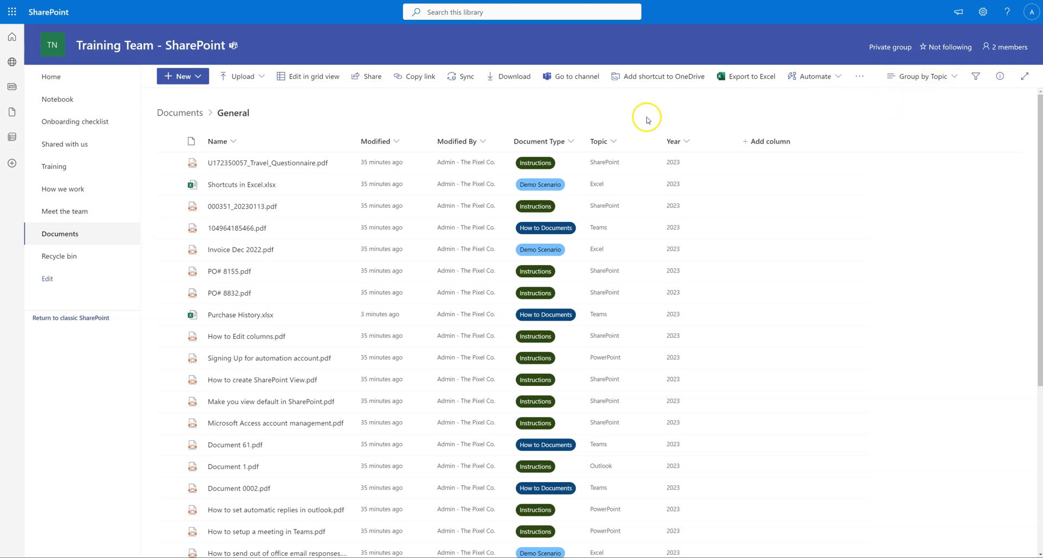
{"action": "left_click", "coordinate": [939, 77]}
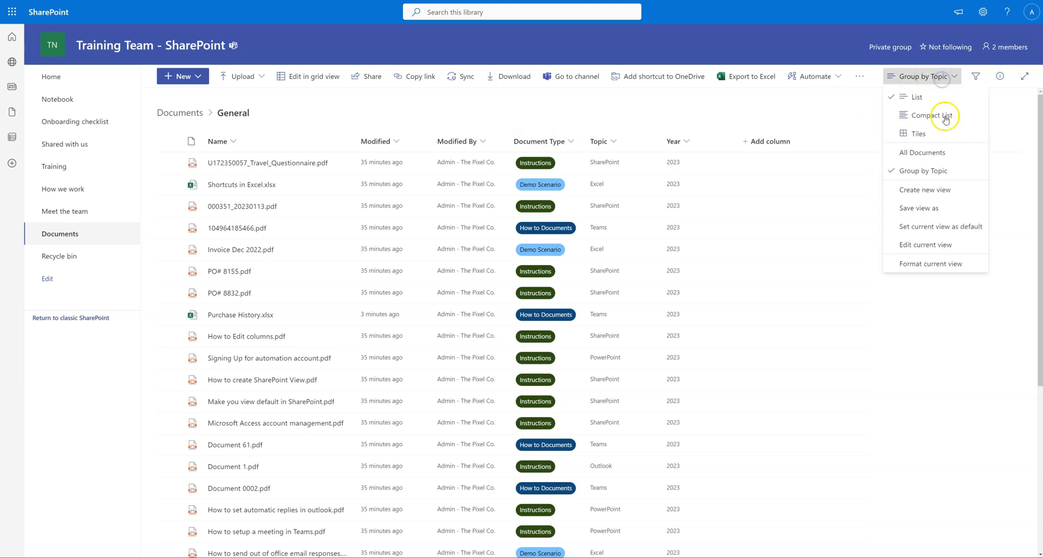
{"action": "left_click", "coordinate": [918, 153]}
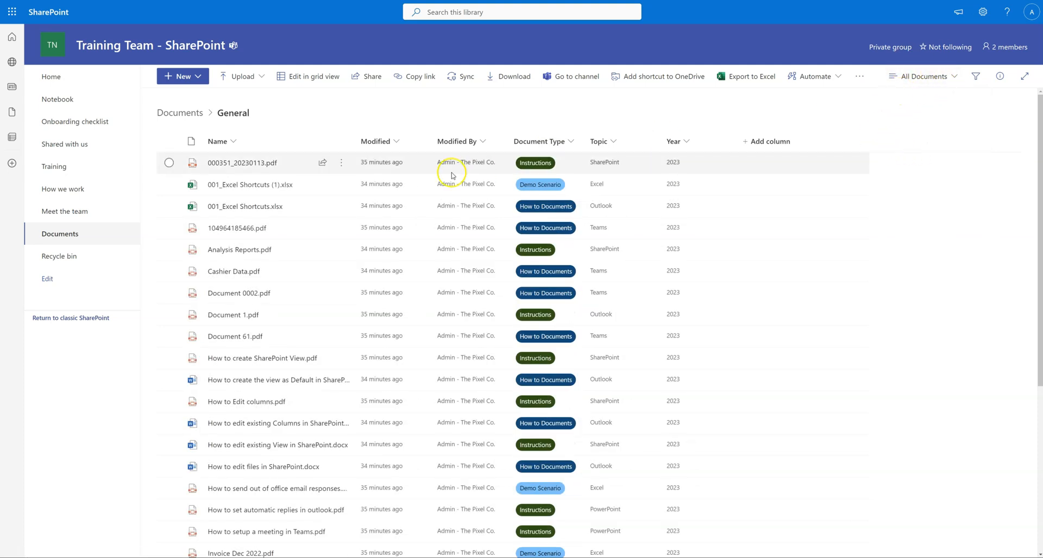
{"action": "left_click", "coordinate": [942, 83]}
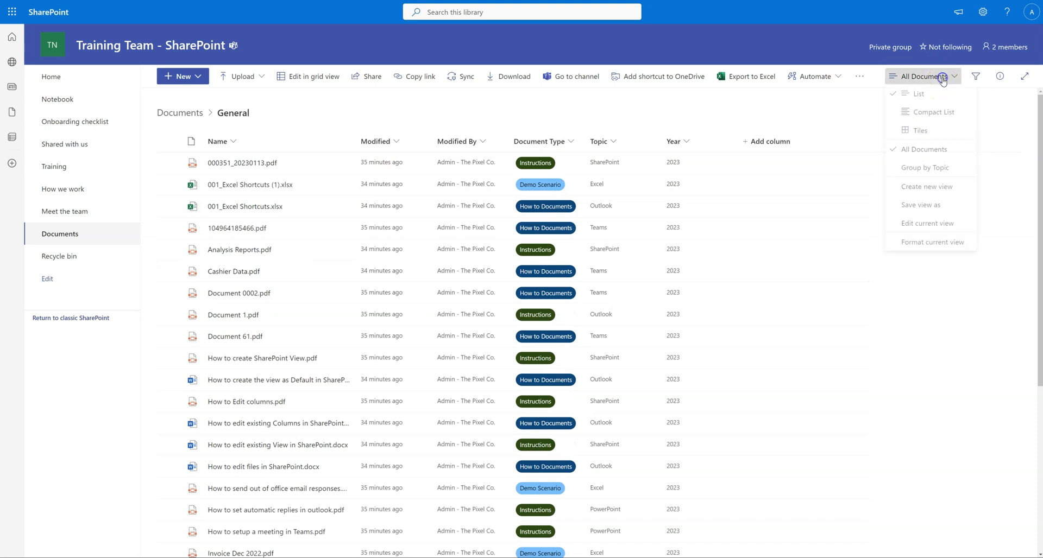
{"action": "left_click", "coordinate": [956, 171]}
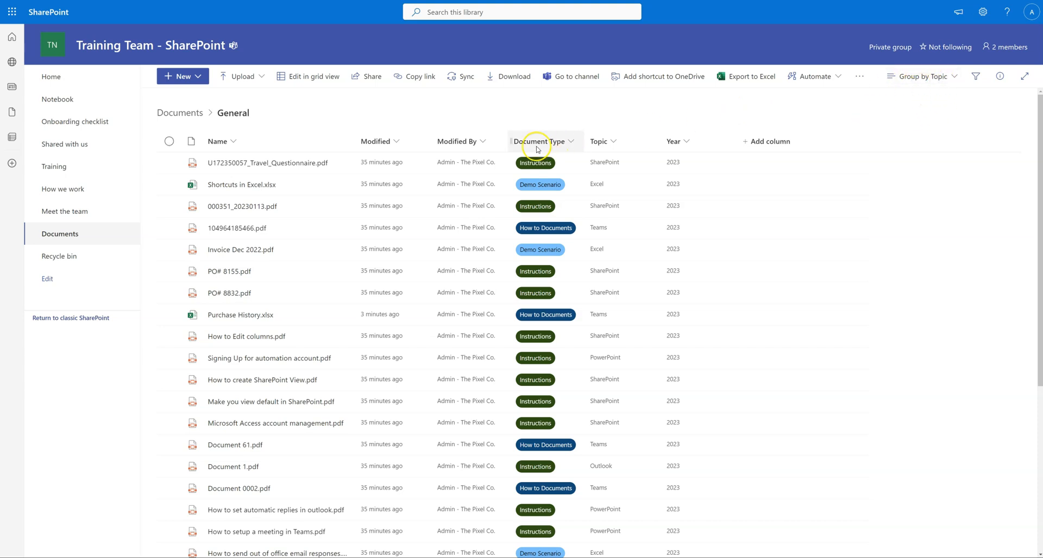
Step: Group the files by Topic and save this grouping under the existing view name "Group by Topic"
{"action": "left_click", "coordinate": [617, 145]}
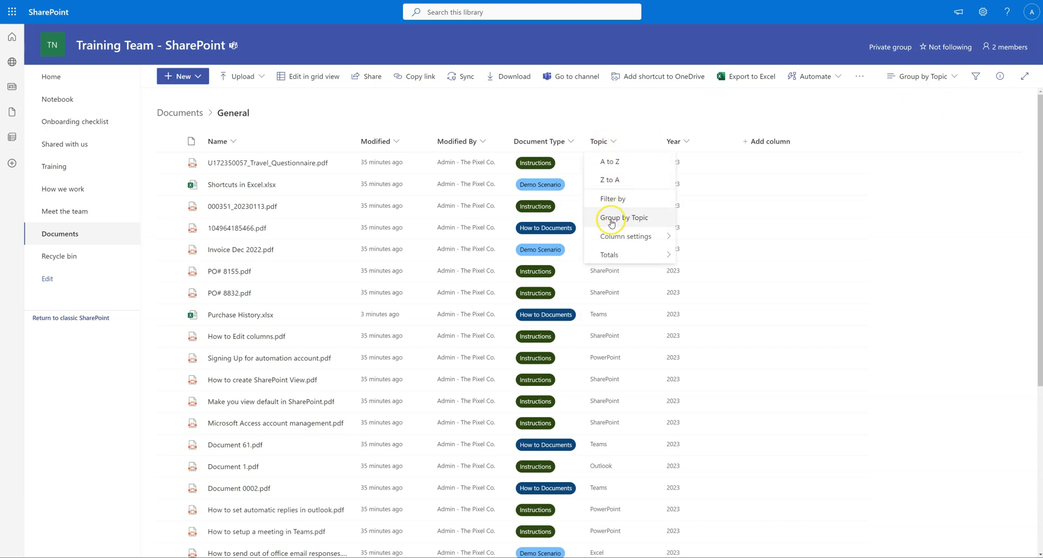
{"action": "left_click", "coordinate": [632, 218]}
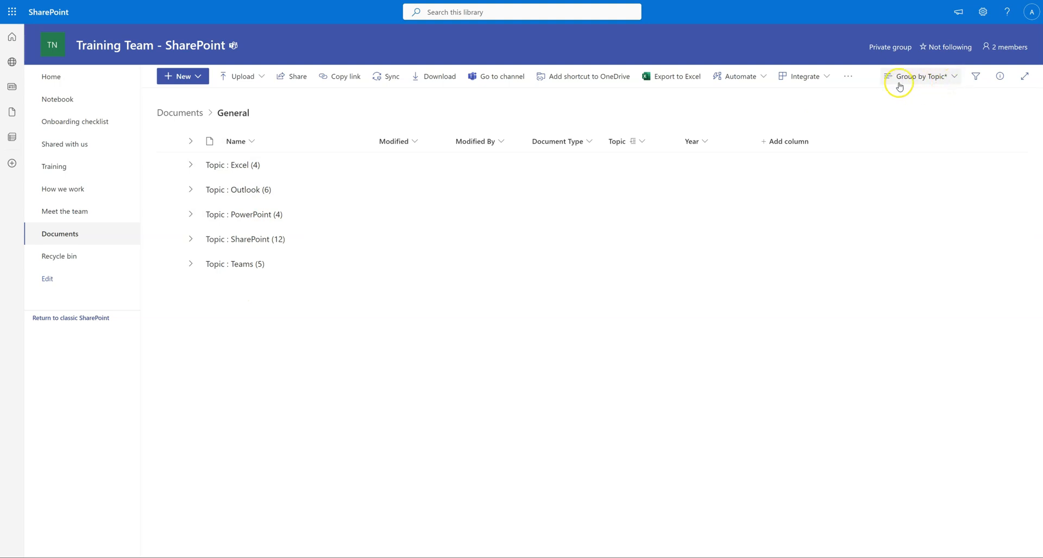
{"action": "left_click", "coordinate": [954, 82]}
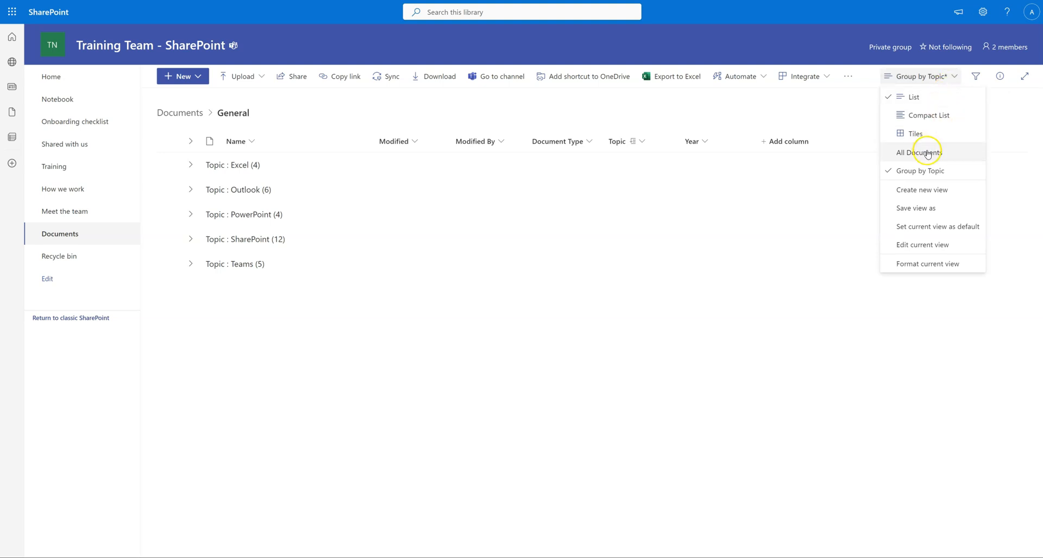
{"action": "left_click", "coordinate": [926, 209]}
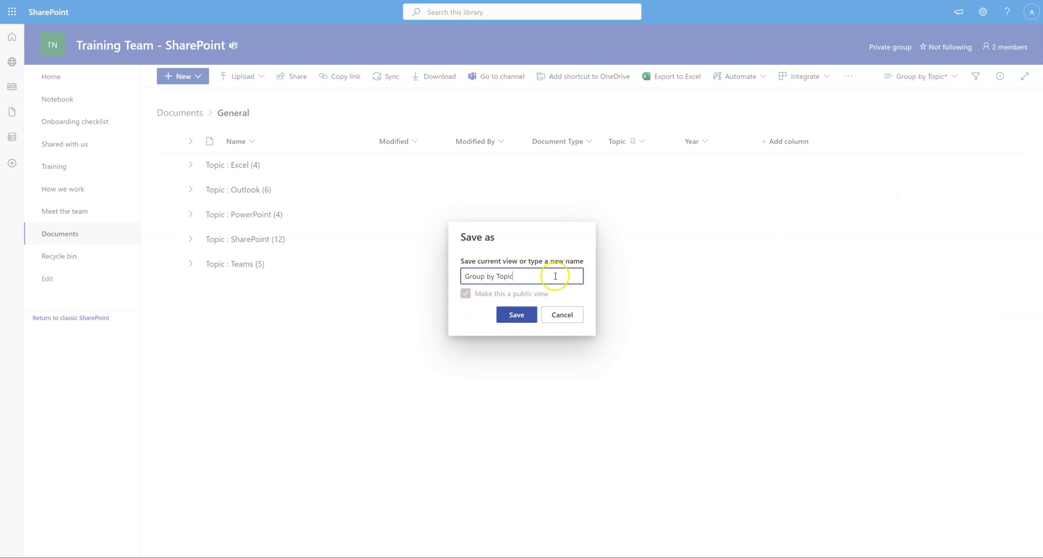
{"action": "left_click", "coordinate": [520, 317]}
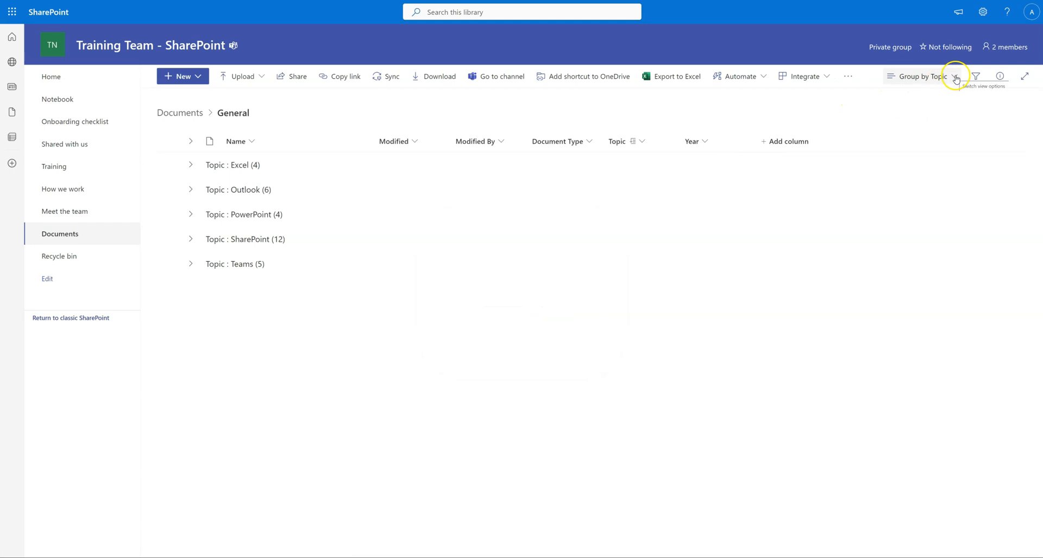
Step: Switch between the All Documents and Group by Topic views to check both, finishing on All Documents
{"action": "left_click", "coordinate": [956, 79]}
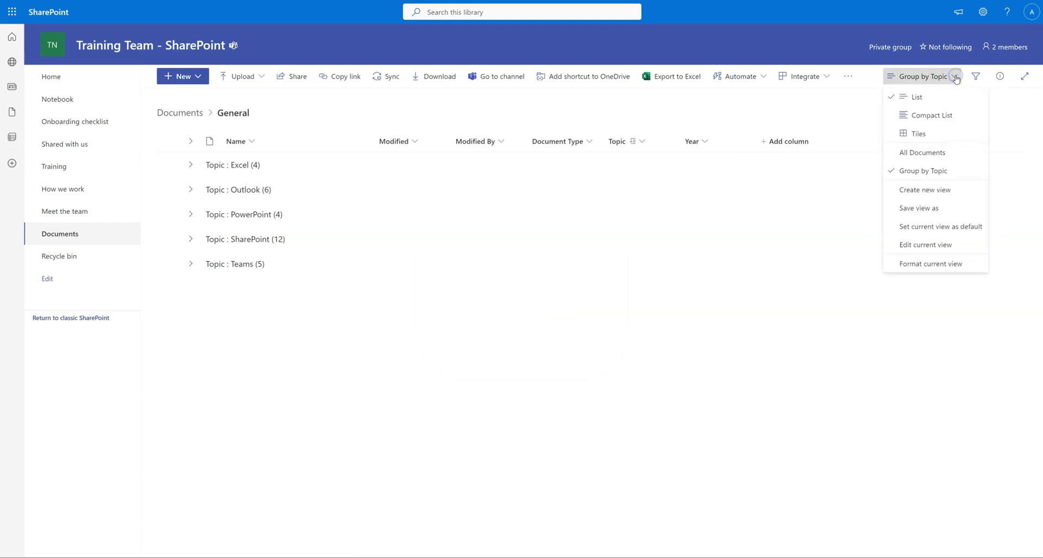
{"action": "left_click", "coordinate": [923, 155]}
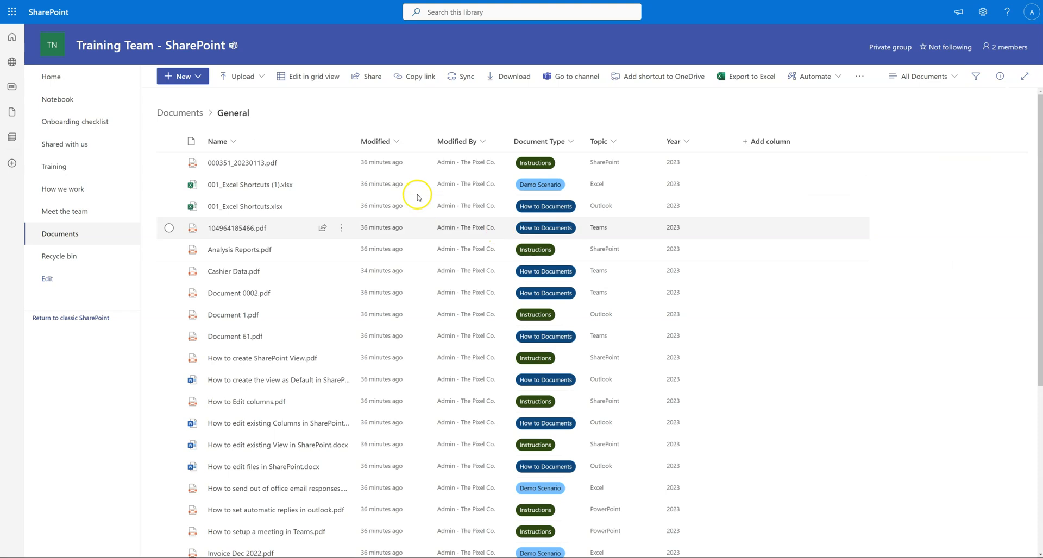
{"action": "left_click", "coordinate": [956, 80]}
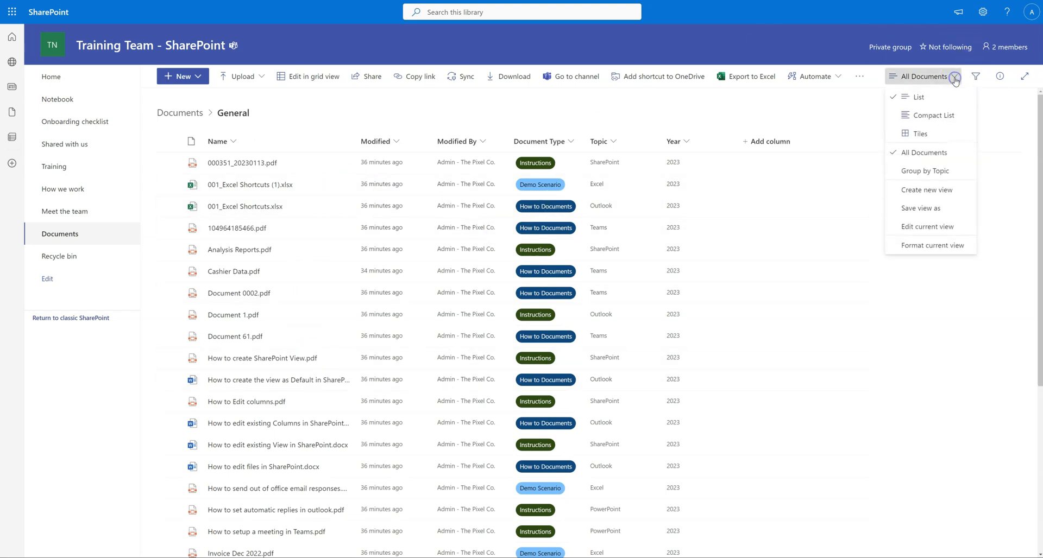
{"action": "left_click", "coordinate": [934, 171]}
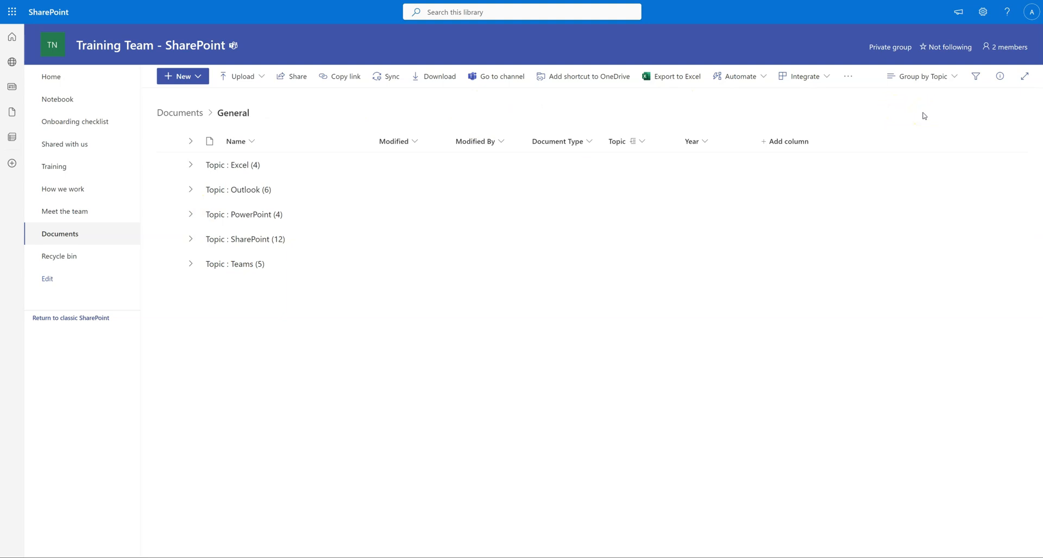
{"action": "left_click", "coordinate": [940, 77]}
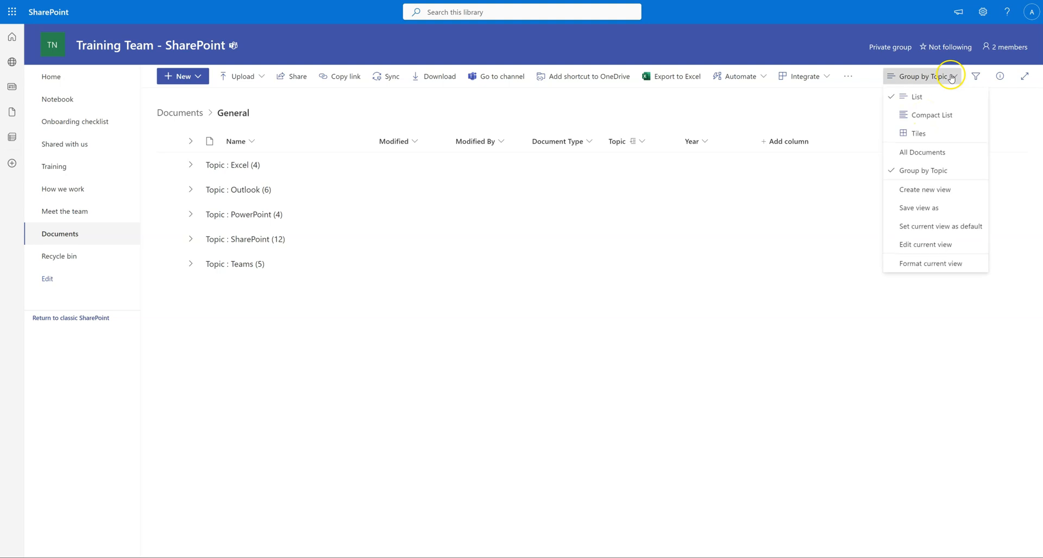
{"action": "left_click", "coordinate": [920, 153]}
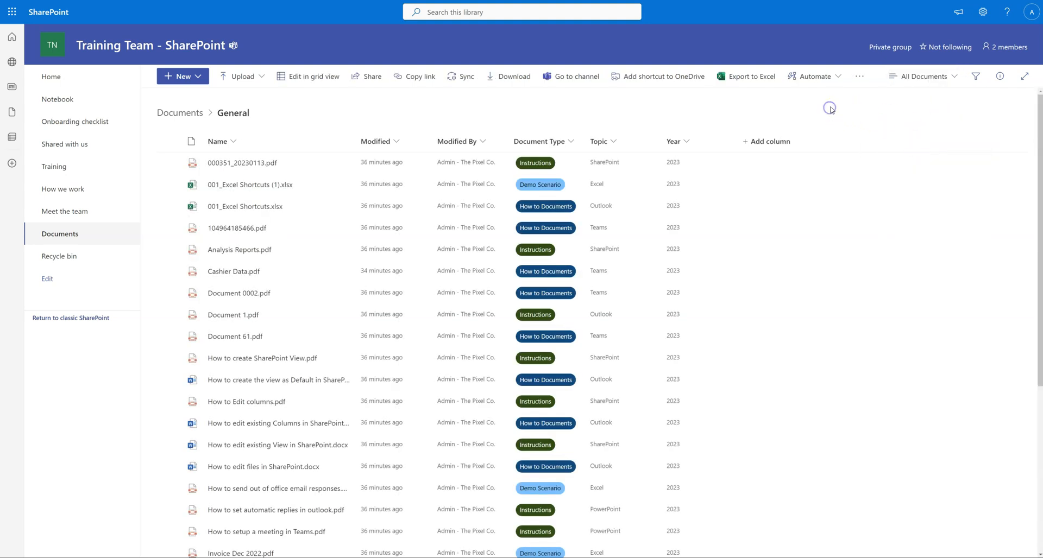
{"action": "left_click", "coordinate": [954, 80]}
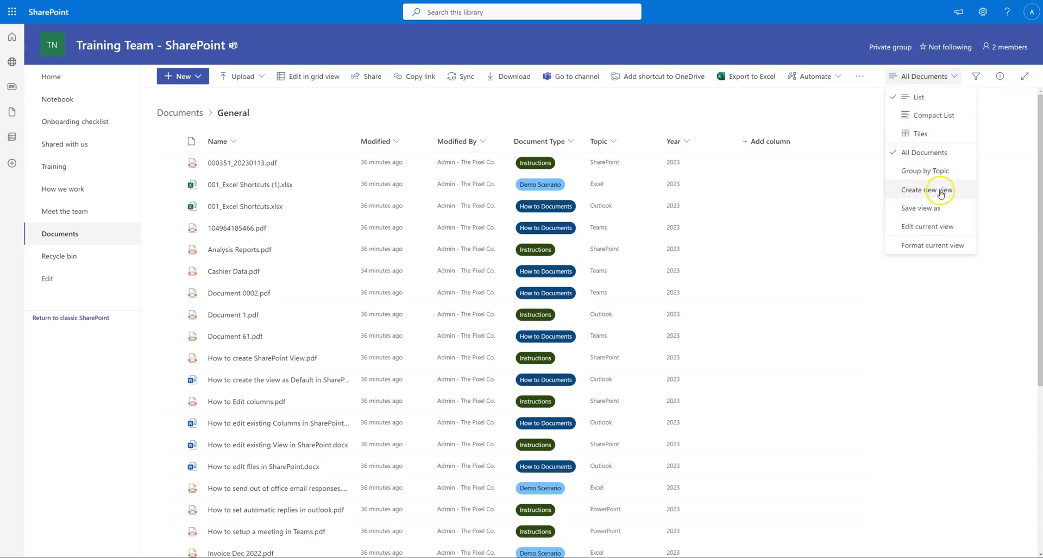
{"action": "left_click", "coordinate": [826, 109]}
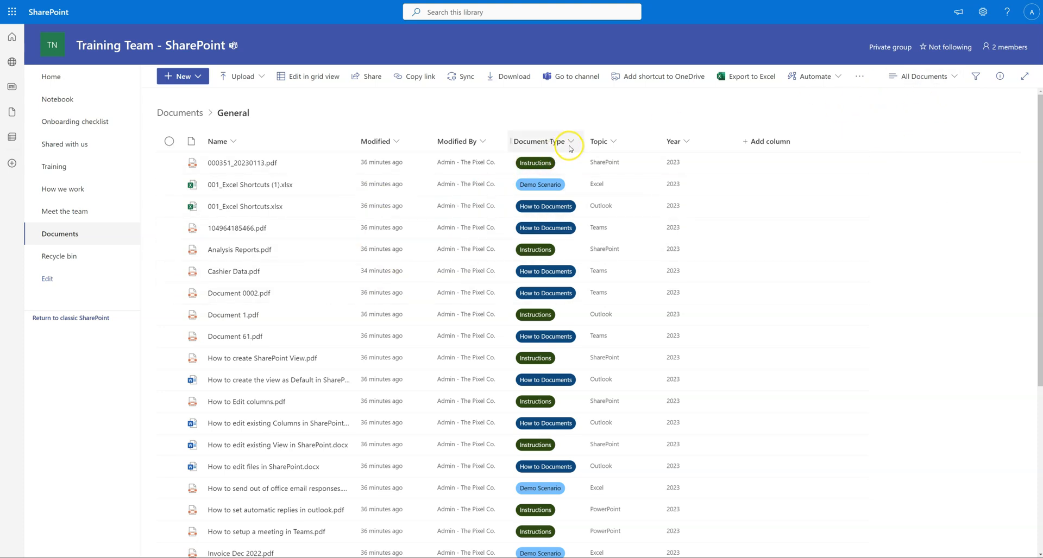
{"action": "left_click", "coordinate": [948, 81]}
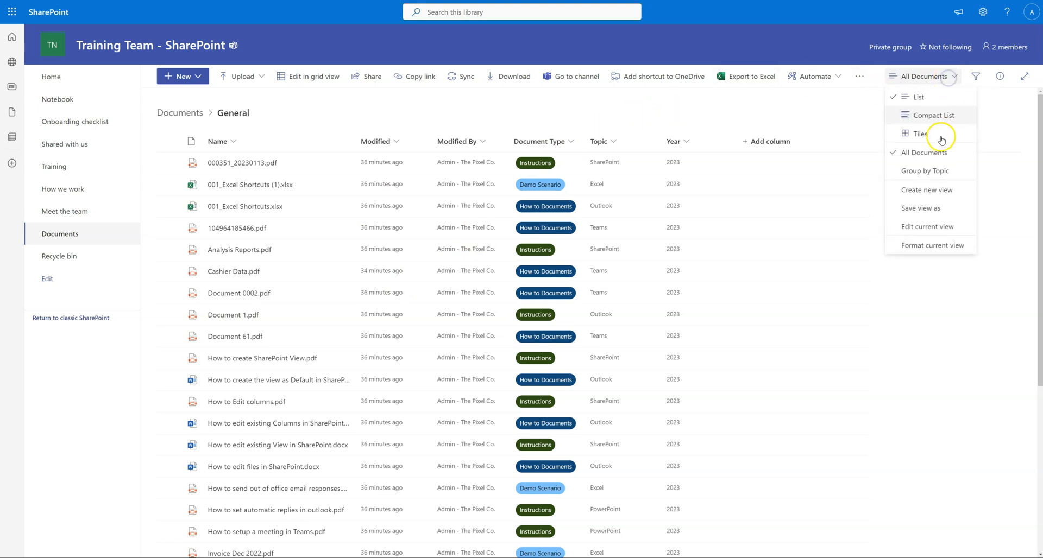
{"action": "left_click", "coordinate": [788, 111]}
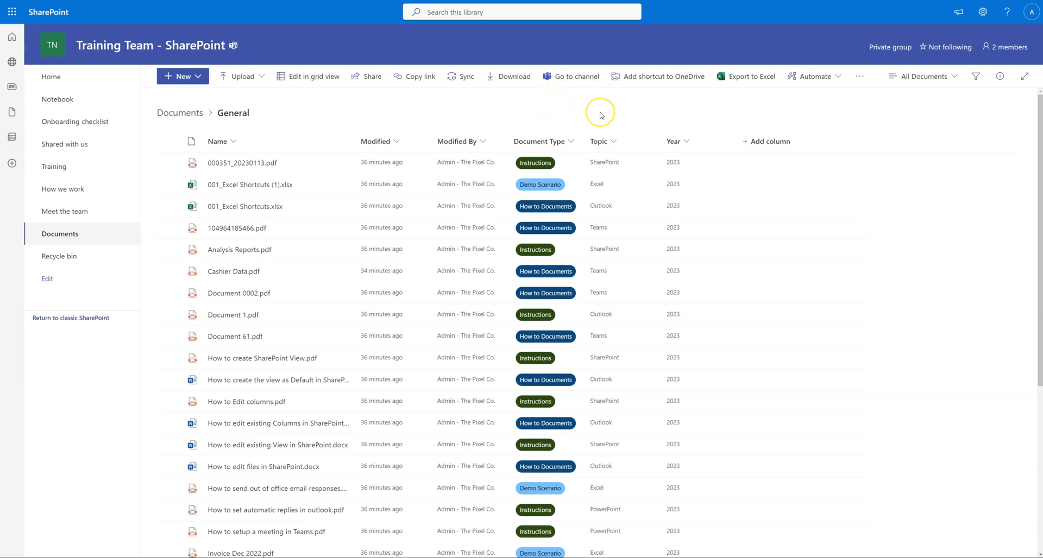
Step: Group the files by Document Type and create a new public list view named "Group by Document Type"
{"action": "left_click", "coordinate": [571, 143]}
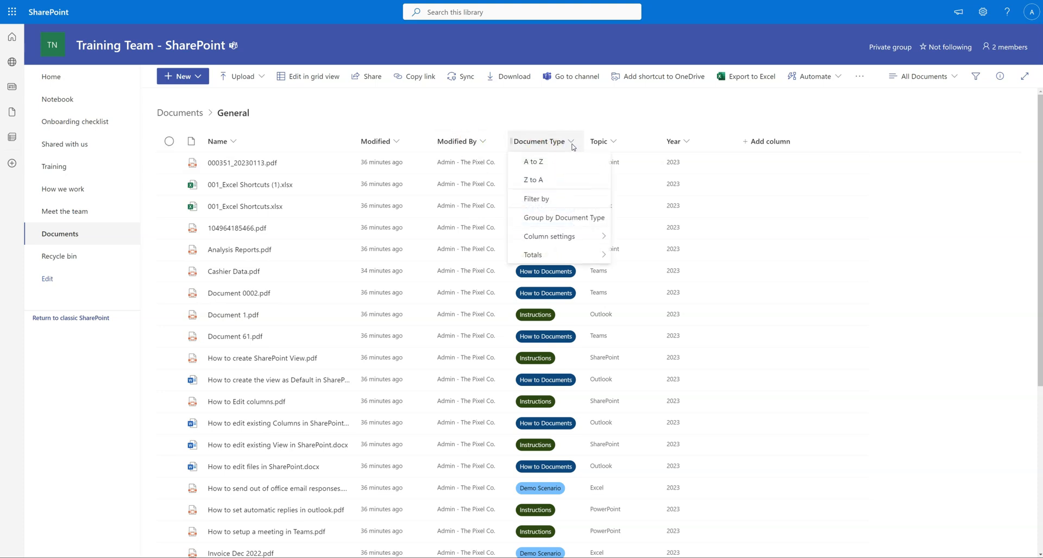
{"action": "left_click", "coordinate": [592, 219]}
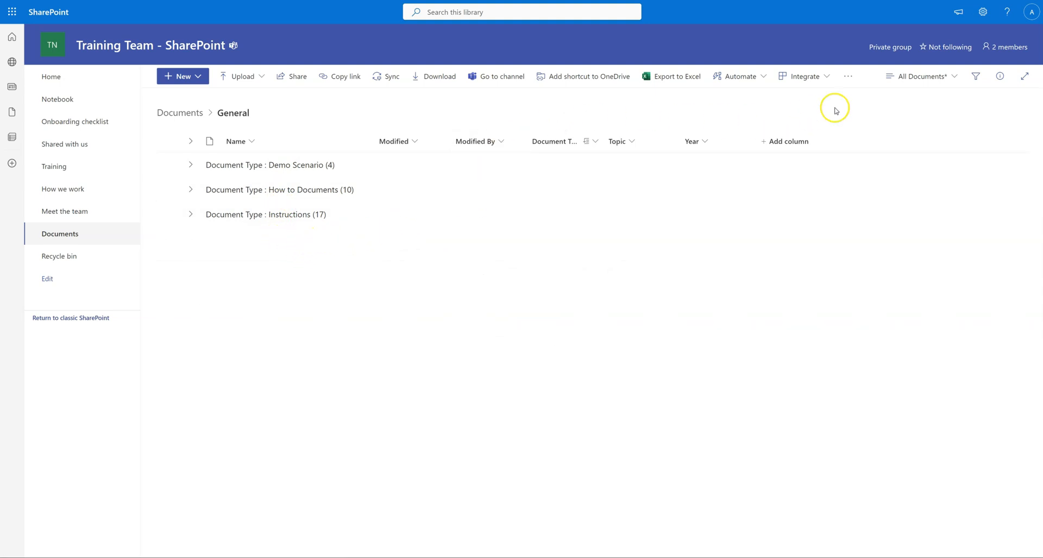
{"action": "left_click", "coordinate": [956, 81]}
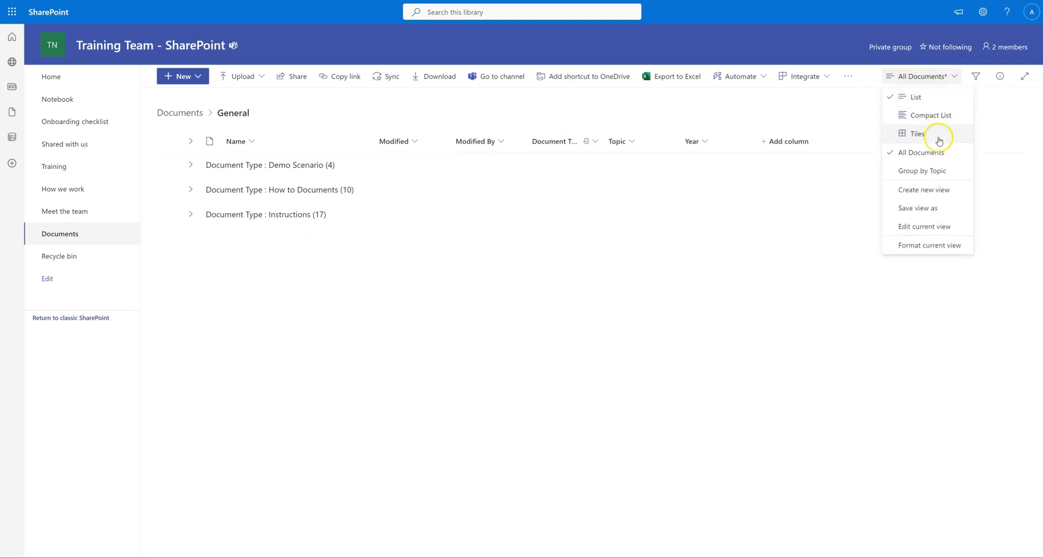
{"action": "left_click", "coordinate": [941, 192]}
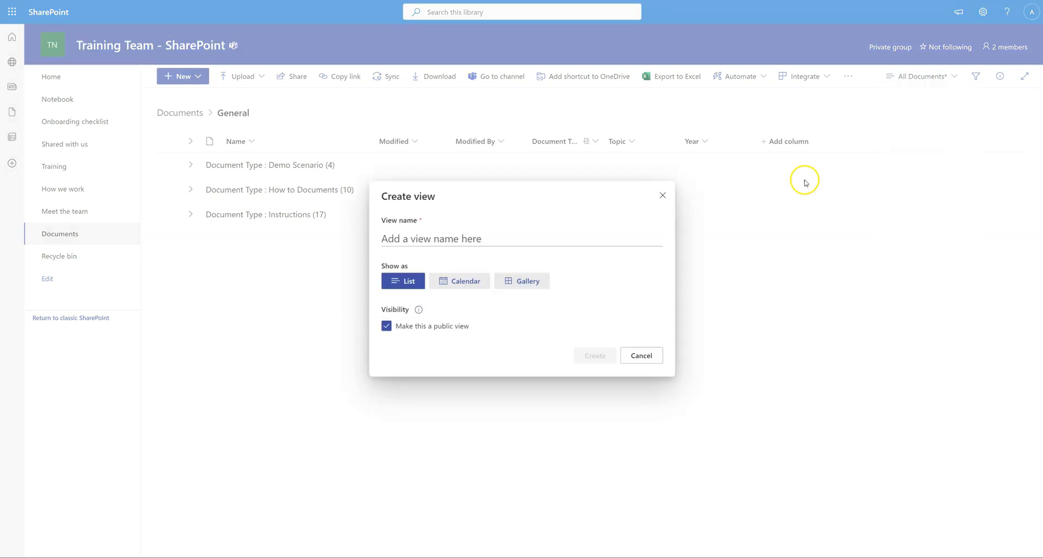
{"action": "left_click", "coordinate": [454, 237]}
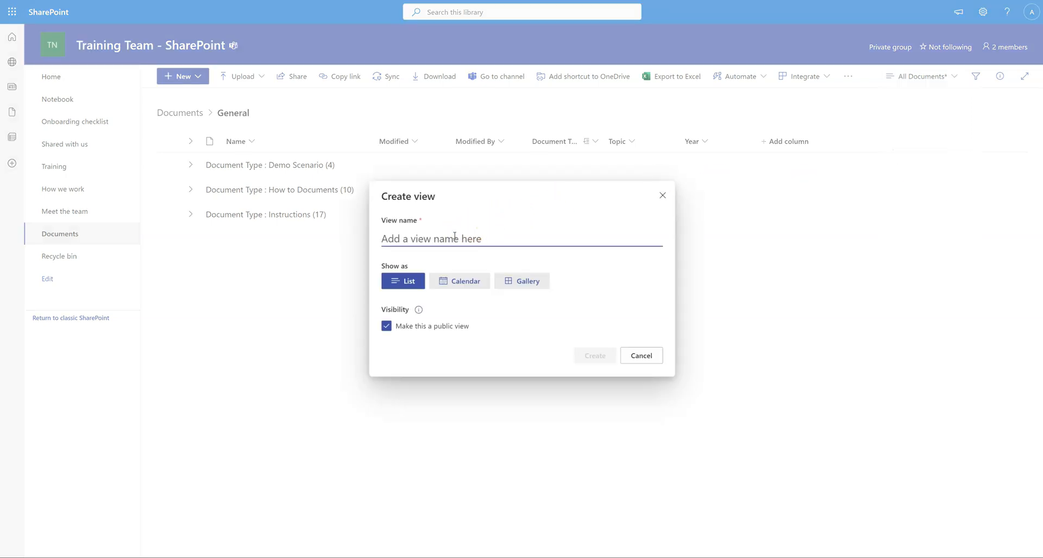
{"action": "type", "text": "Group by Document Type"}
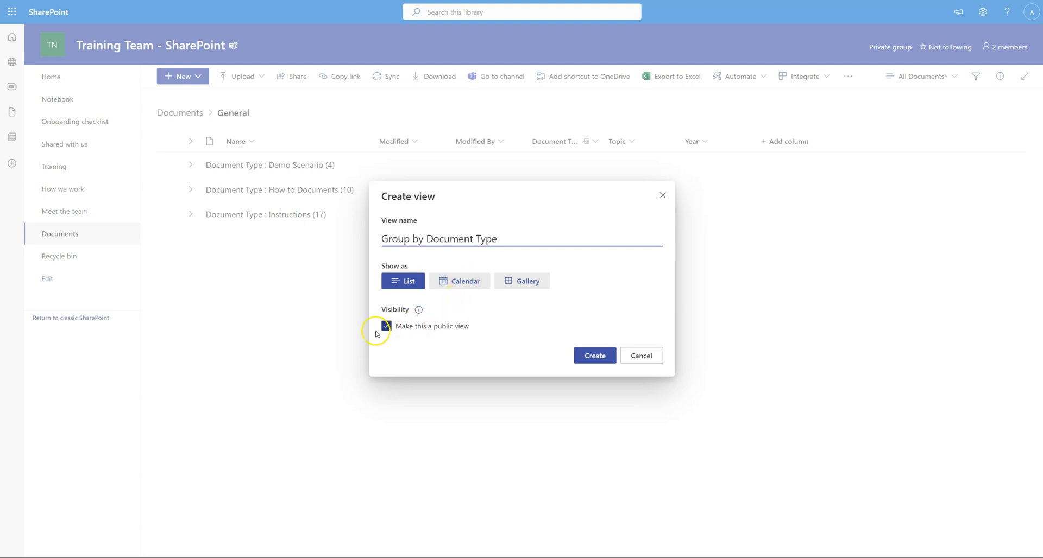
{"action": "left_click", "coordinate": [594, 357]}
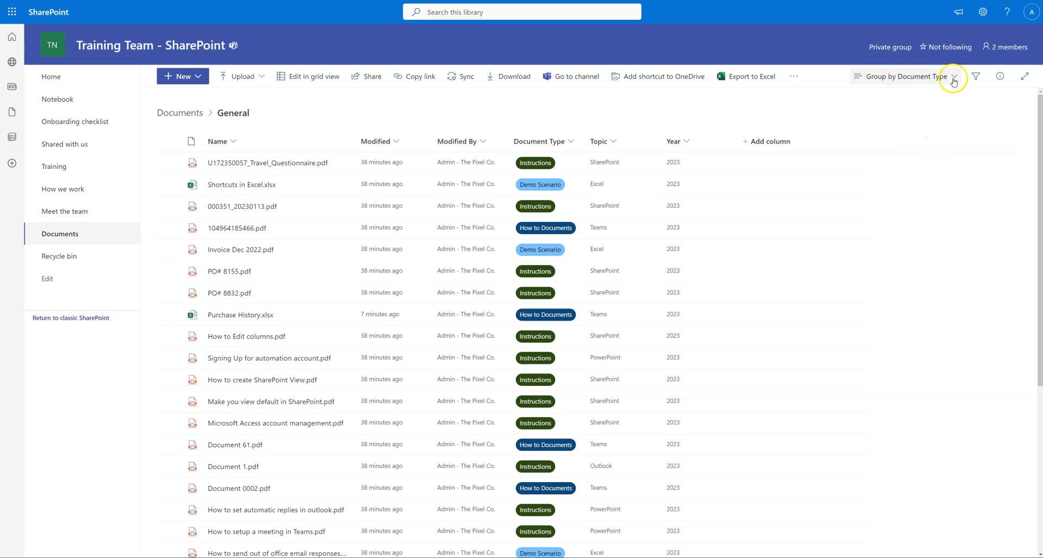
Step: Switch the library from the new Document Type view back to the All Documents view
{"action": "left_click", "coordinate": [952, 82]}
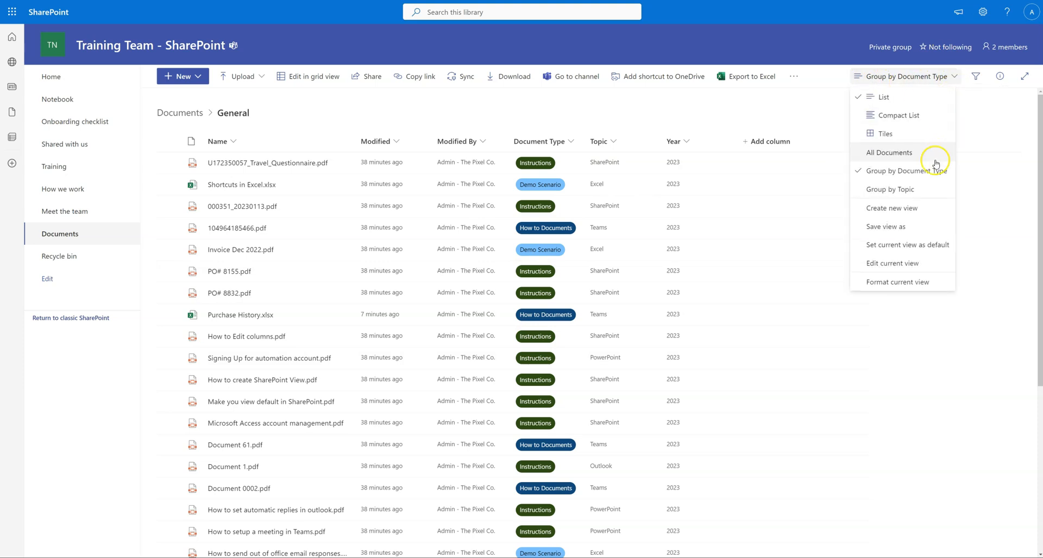
{"action": "left_click", "coordinate": [894, 152]}
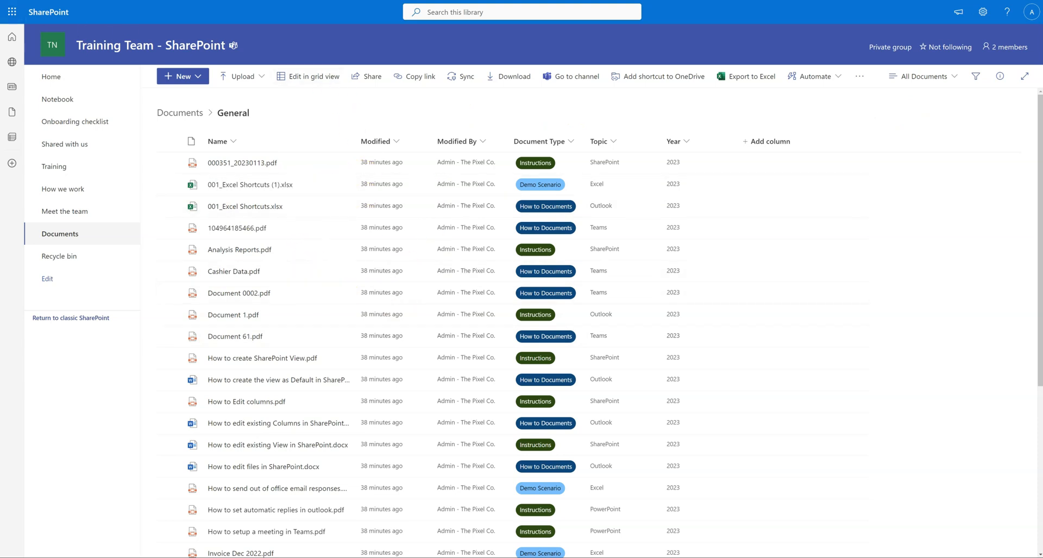
Step: Switch to the Group by Document Type view to check its groups, and return to the All Documents view
{"action": "left_click", "coordinate": [943, 83]}
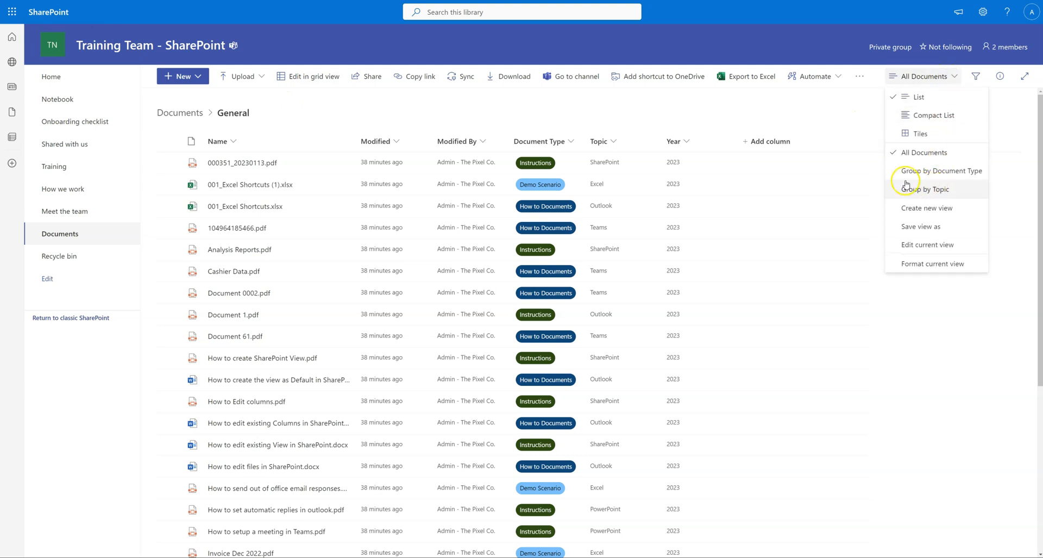
{"action": "left_click", "coordinate": [949, 172]}
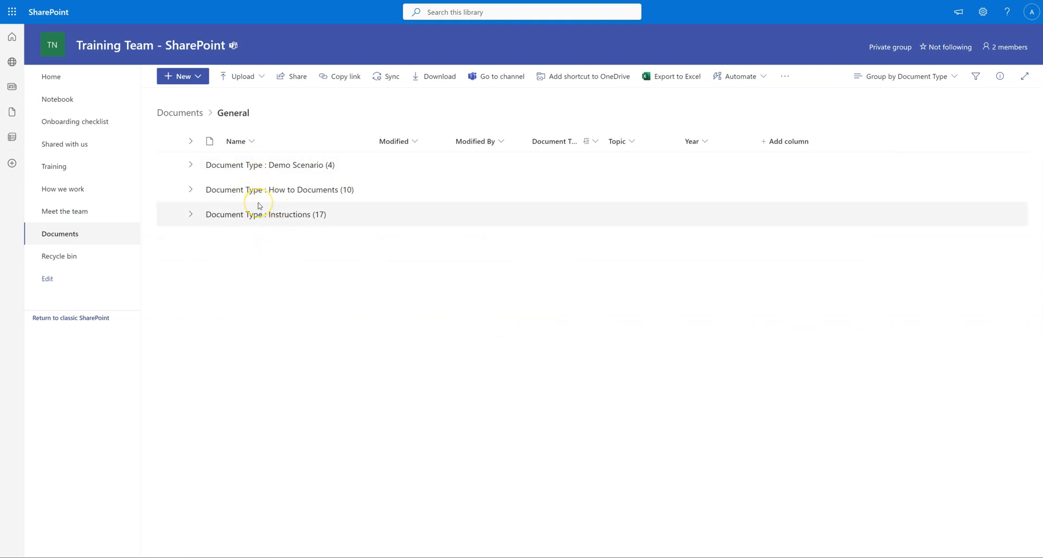
{"action": "left_click", "coordinate": [267, 161]}
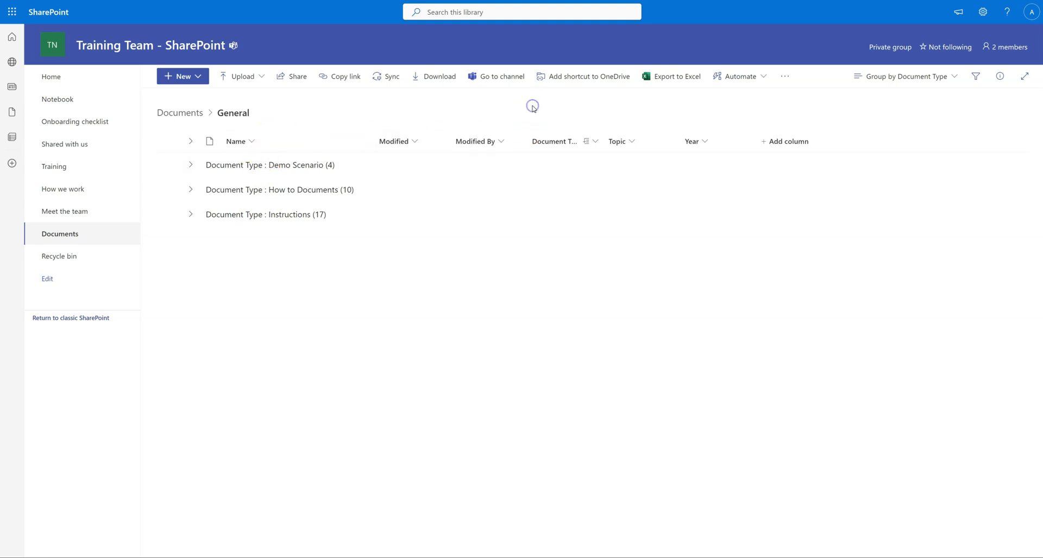
{"action": "left_click", "coordinate": [939, 77]}
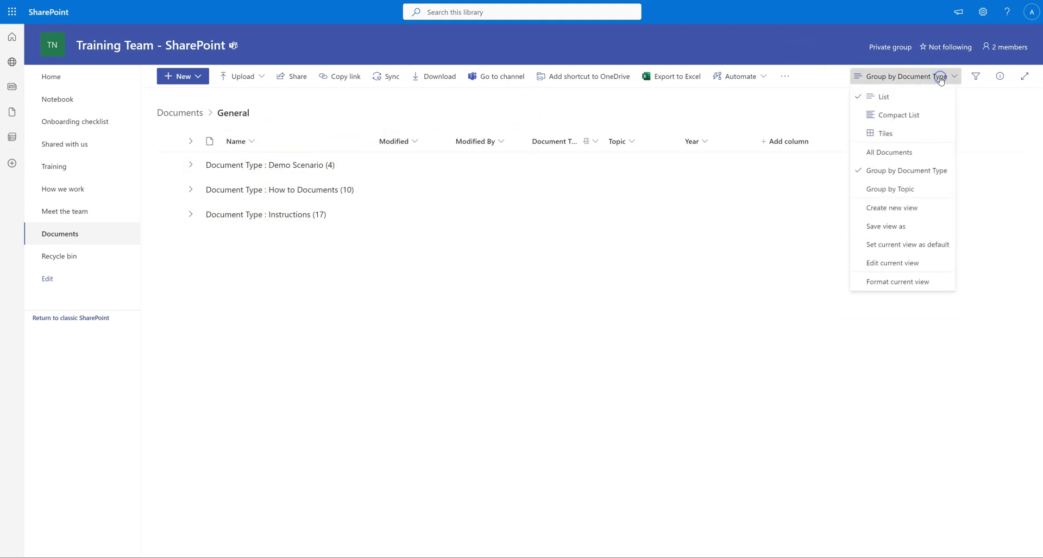
{"action": "left_click", "coordinate": [917, 151]}
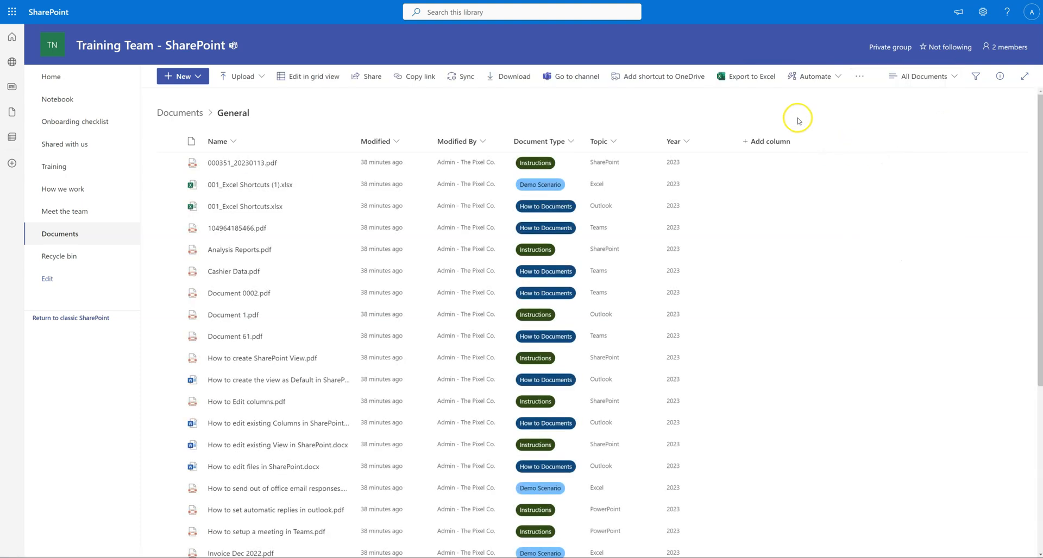
Step: Switch to the Group by Topic view and expand the Excel group to view its files, finishing with it collapsed
{"action": "left_click", "coordinate": [945, 79]}
{"action": "left_click", "coordinate": [738, 108]}
{"action": "left_click", "coordinate": [736, 111]}
{"action": "left_click", "coordinate": [955, 77]}
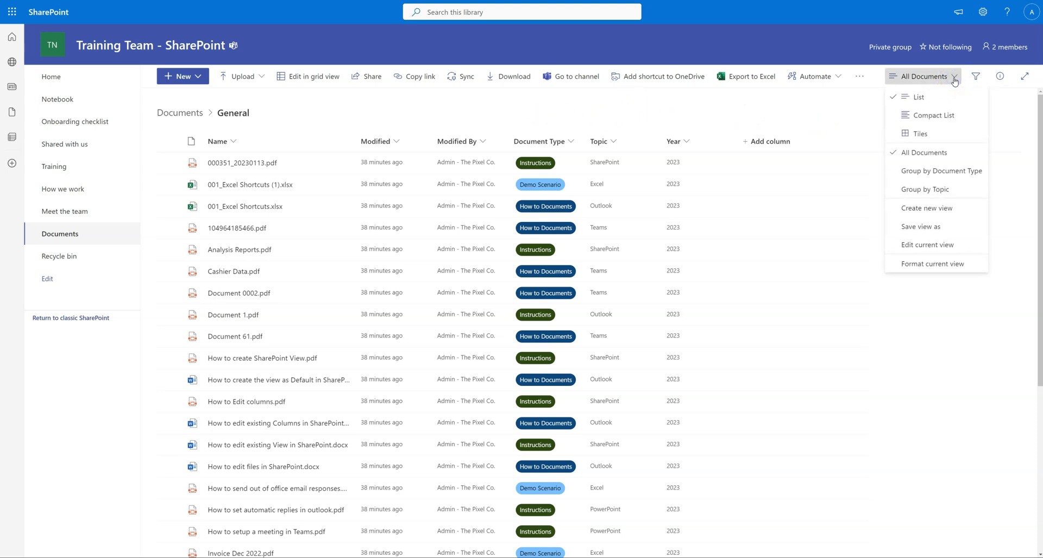
{"action": "left_click", "coordinate": [931, 189]}
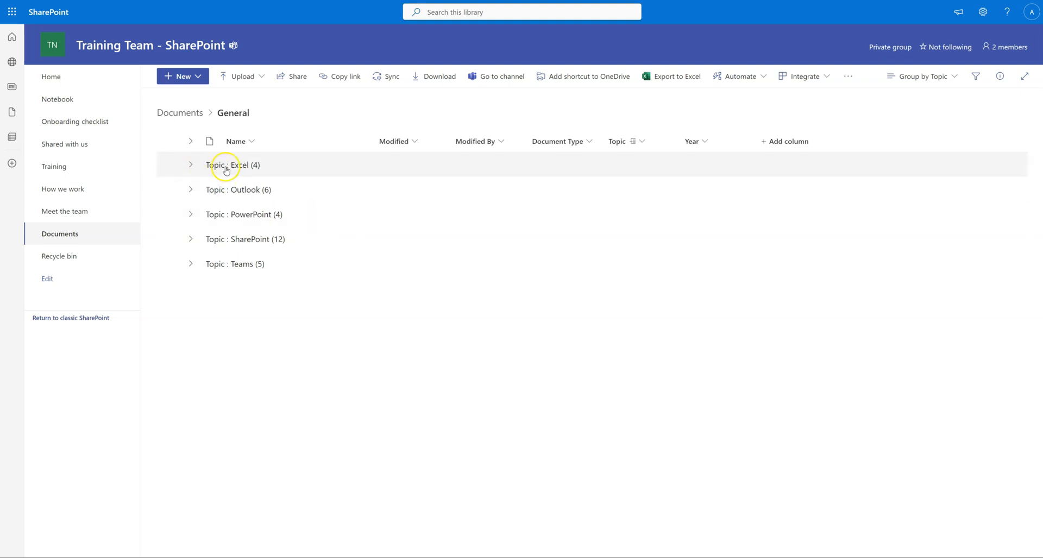
{"action": "left_click", "coordinate": [189, 166]}
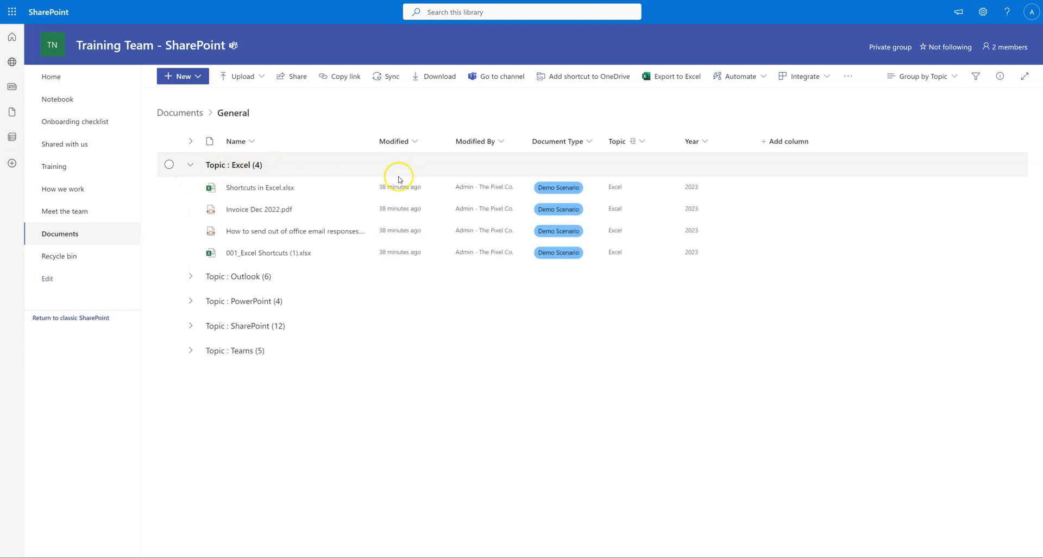
{"action": "left_click", "coordinate": [190, 165]}
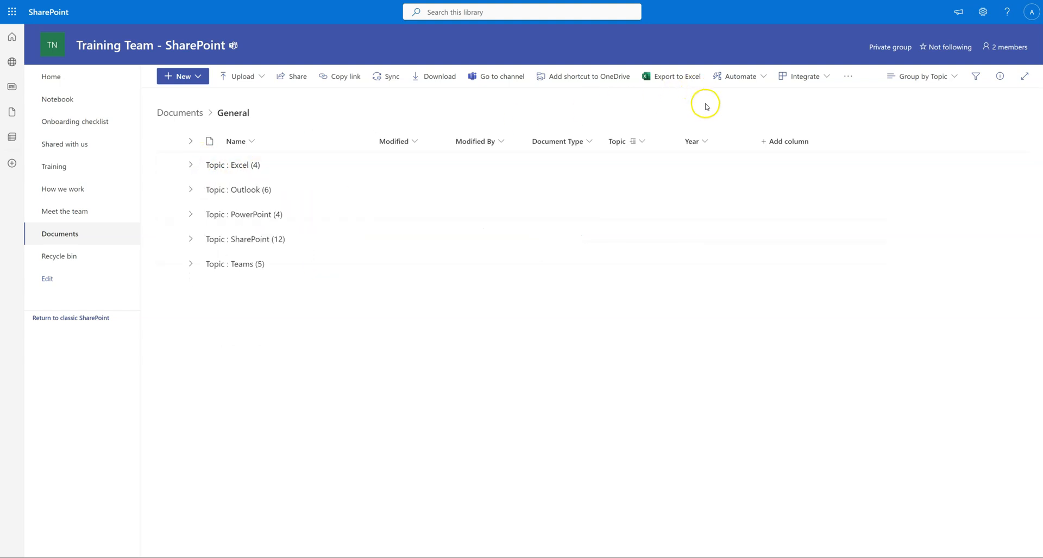
Step: Switch to the Group by Document Type view and inspect the files in the How to Documents group, leaving it collapsed
{"action": "left_click", "coordinate": [954, 76]}
{"action": "left_click", "coordinate": [910, 172]}
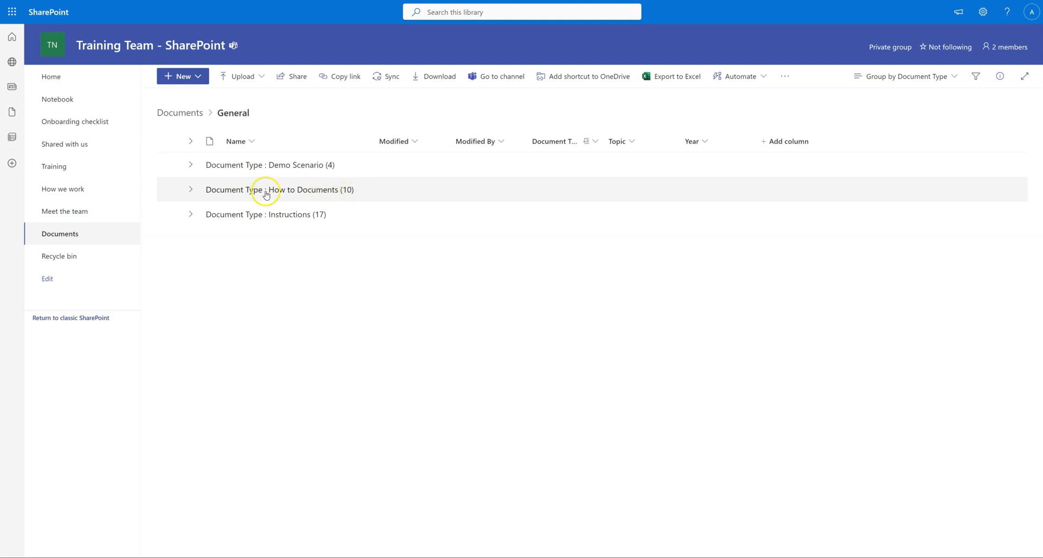
{"action": "left_click", "coordinate": [190, 190]}
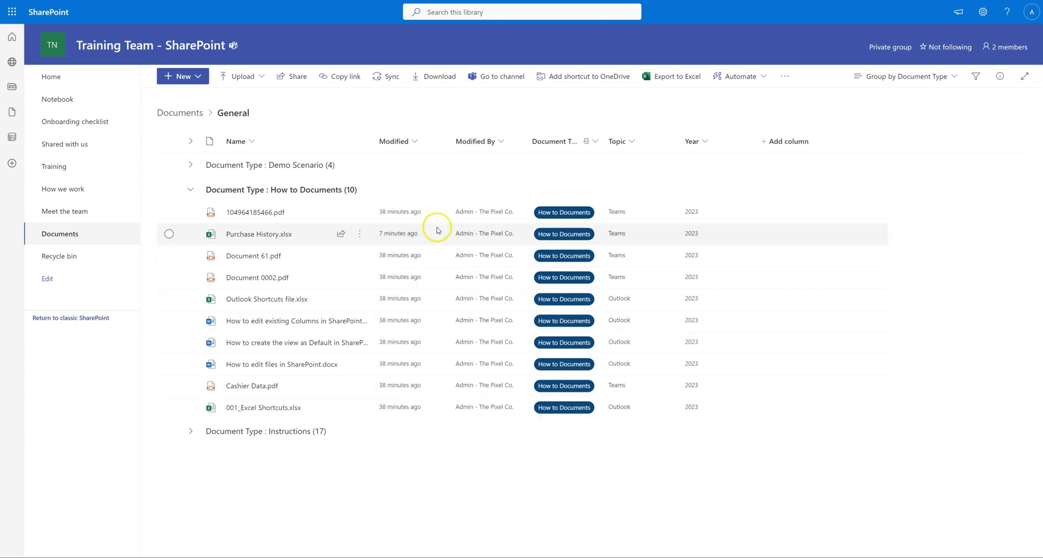
{"action": "left_click", "coordinate": [191, 193]}
{"action": "left_click", "coordinate": [289, 217]}
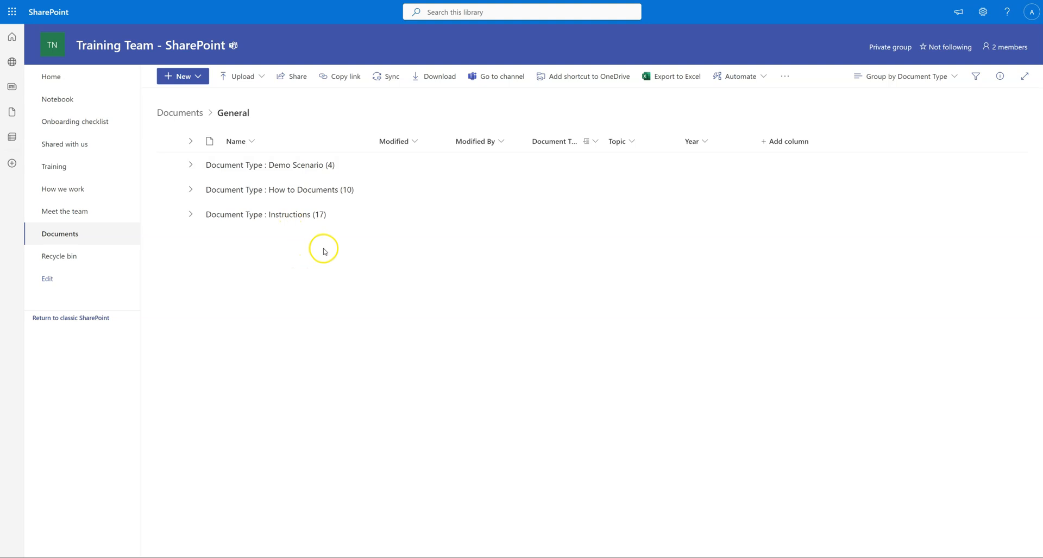
Step: Open the Group by Document Type view for editing and rename it "Document Type then Topic"
{"action": "left_click", "coordinate": [954, 79]}
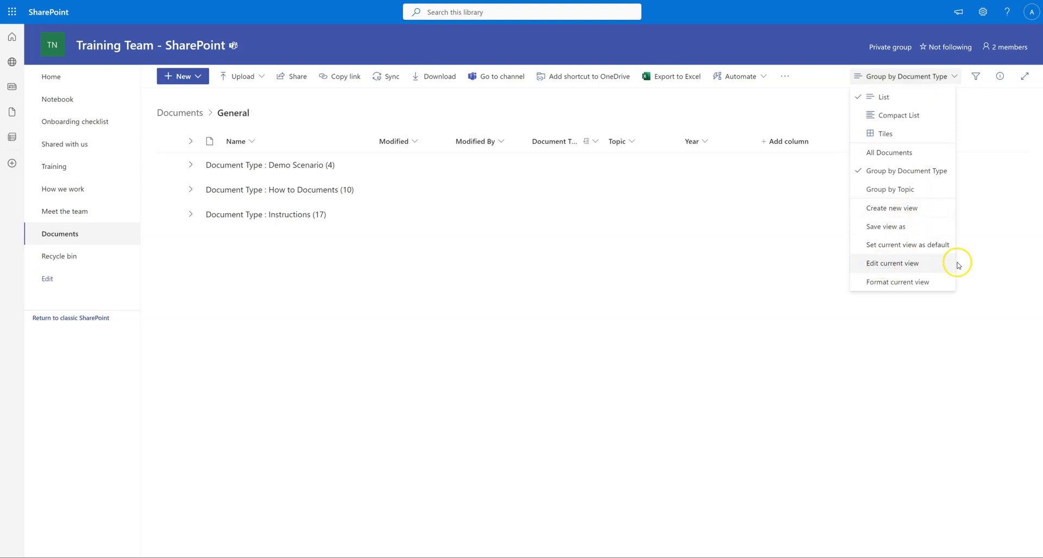
{"action": "left_click", "coordinate": [928, 265]}
{"action": "left_click", "coordinate": [937, 262]}
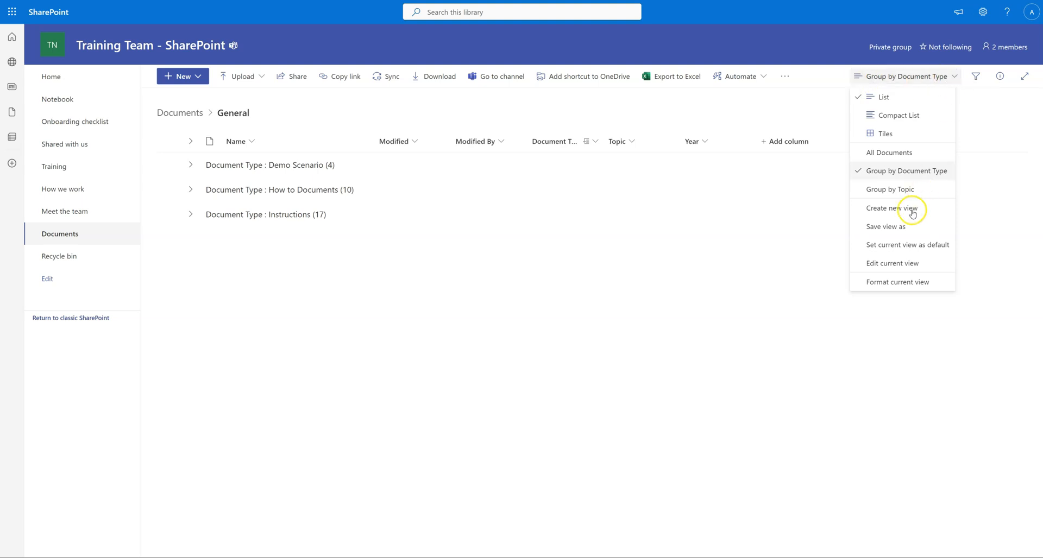
{"action": "left_click", "coordinate": [923, 264]}
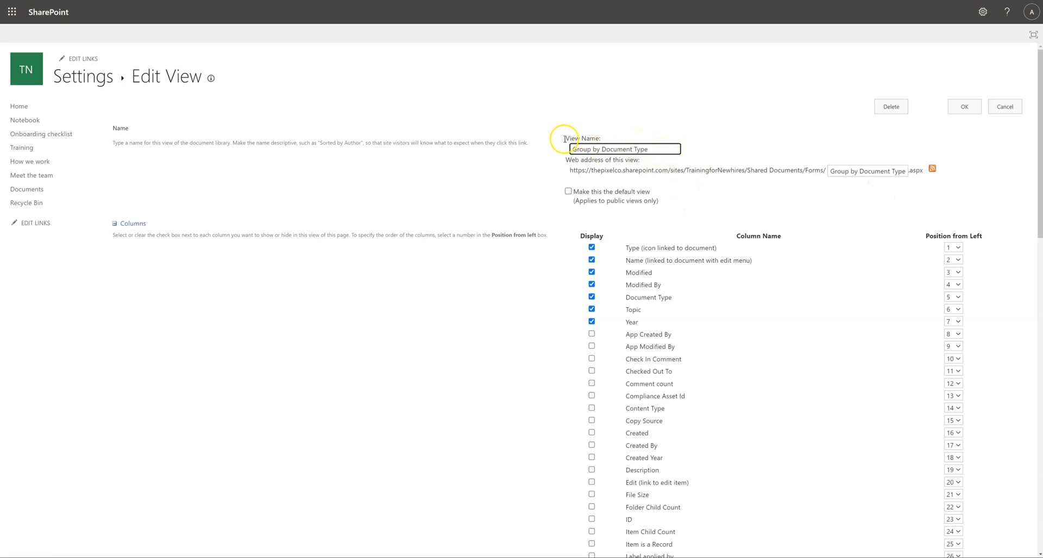
{"action": "left_click", "coordinate": [662, 149]}
{"action": "left_click", "coordinate": [655, 150]}
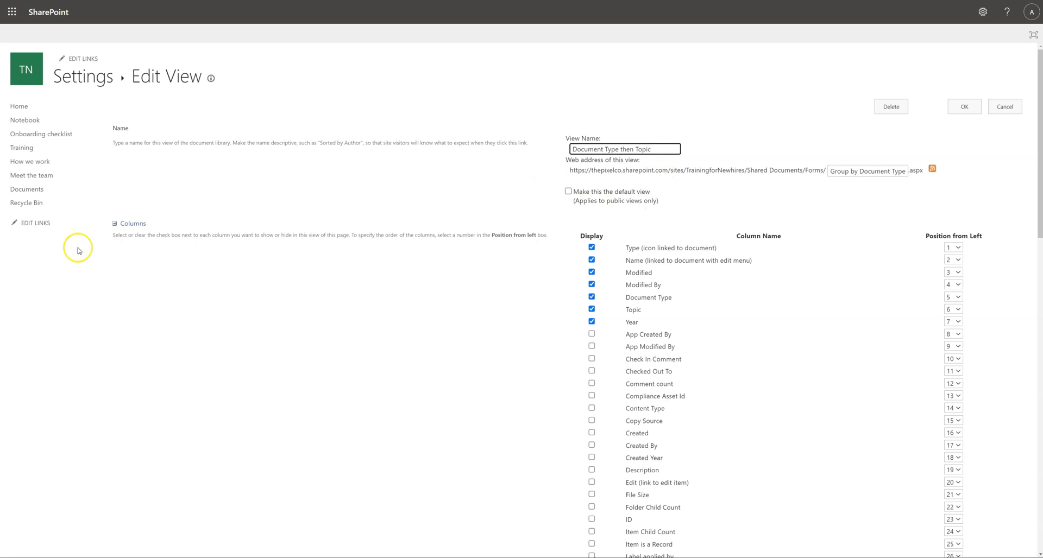
{"action": "left_click", "coordinate": [693, 147]}
Step: Collapse the Columns, Sort and Filter sections of the view settings
{"action": "scroll", "coordinate": [482, 170], "scroll_direction": "down", "scroll_amount": 2}
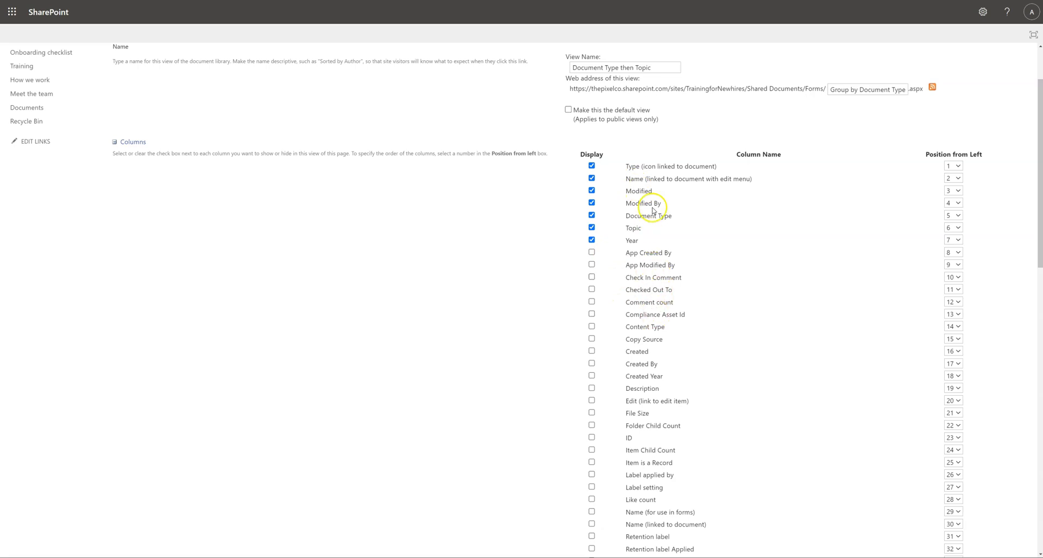
{"action": "left_click", "coordinate": [114, 142]}
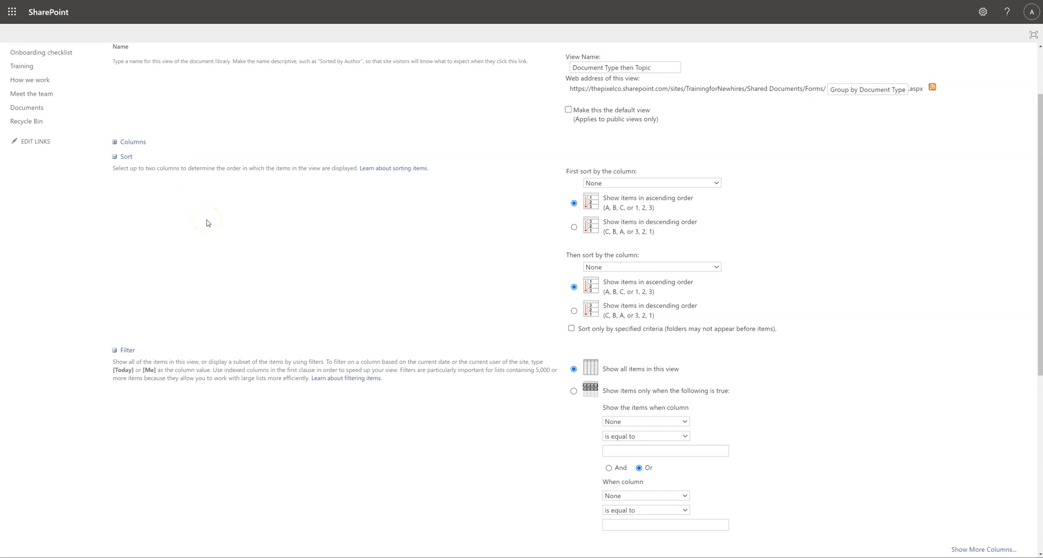
{"action": "left_click", "coordinate": [116, 160]}
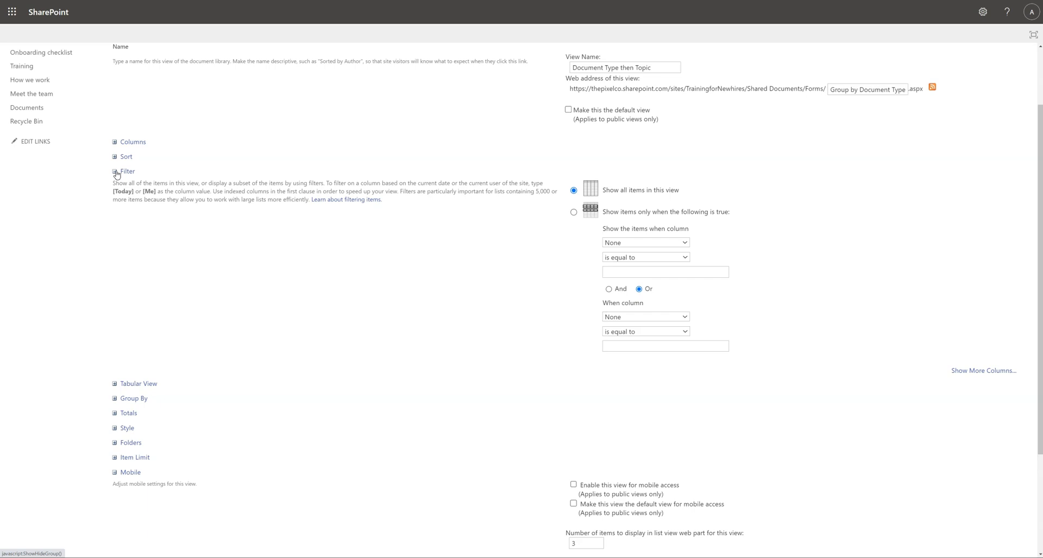
{"action": "left_click", "coordinate": [115, 172]}
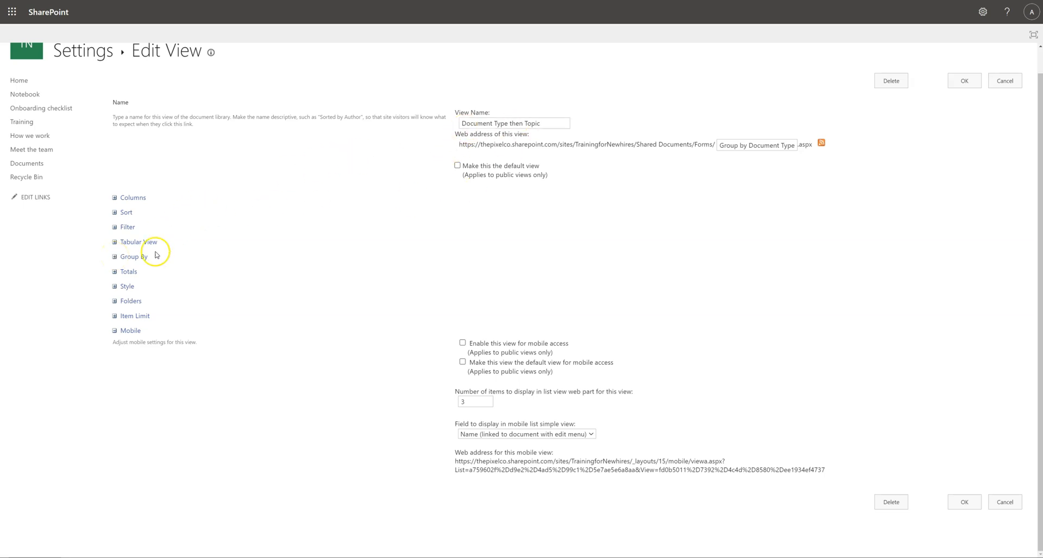
Step: Expand the Group By settings and set Topic as the second grouping column beneath Document Type
{"action": "left_click", "coordinate": [114, 257]}
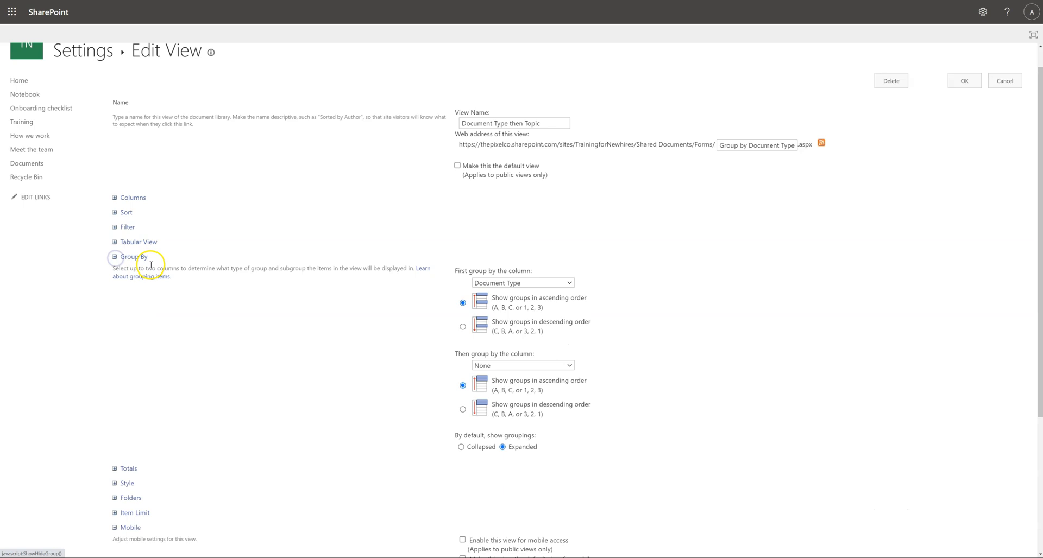
{"action": "scroll", "coordinate": [326, 309], "scroll_direction": "down", "scroll_amount": 1}
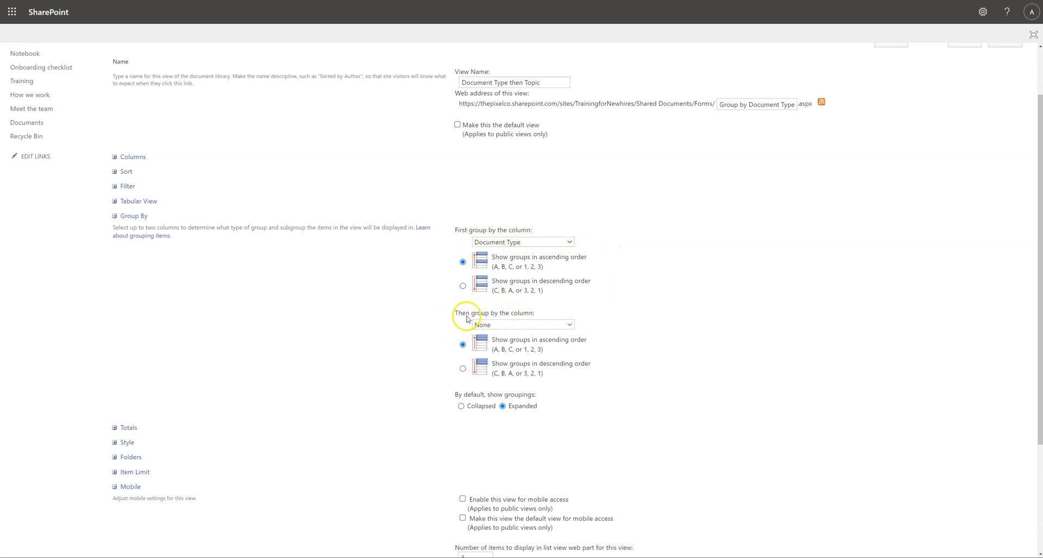
{"action": "left_click", "coordinate": [569, 325]}
{"action": "scroll", "coordinate": [530, 420], "scroll_direction": "down", "scroll_amount": 3}
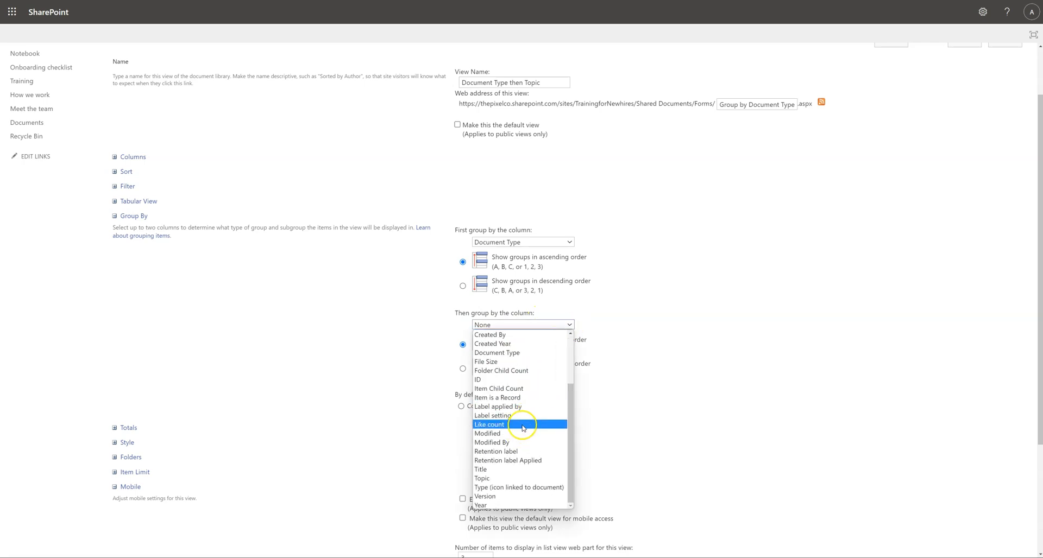
{"action": "left_click", "coordinate": [488, 480]}
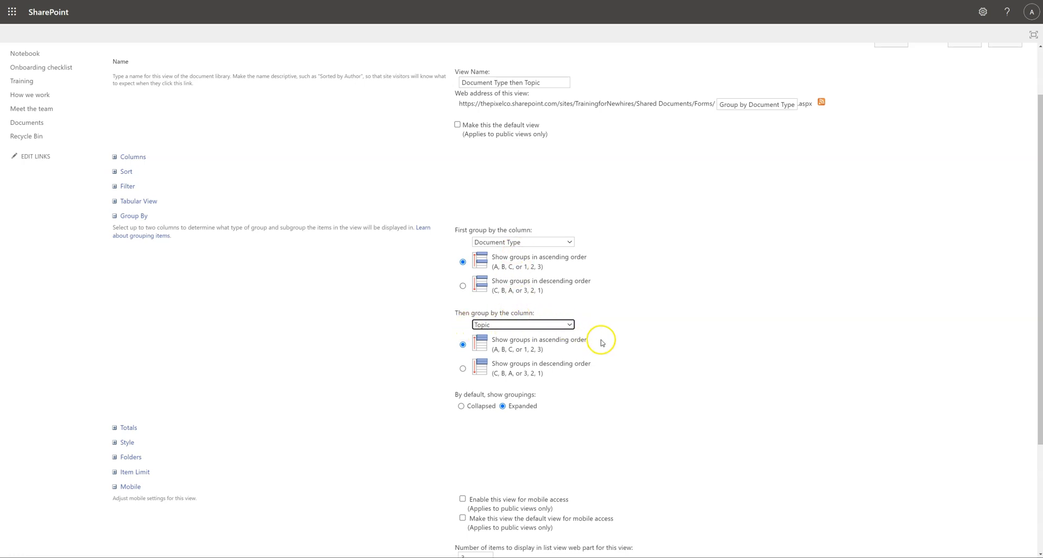
Step: Set the groupings to show collapsed by default and save the edited view
{"action": "scroll", "coordinate": [607, 336], "scroll_direction": "down", "scroll_amount": 3}
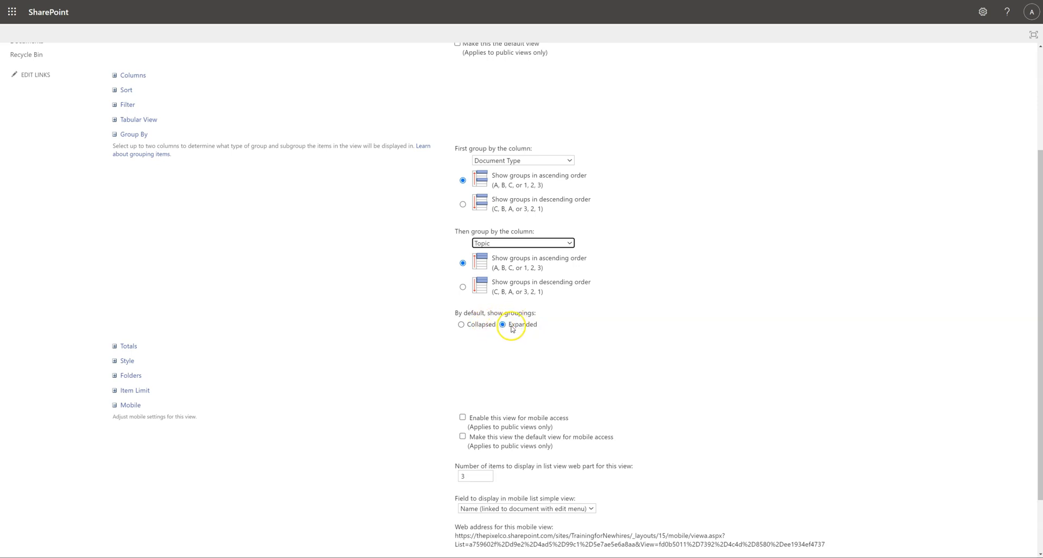
{"action": "left_click", "coordinate": [461, 325]}
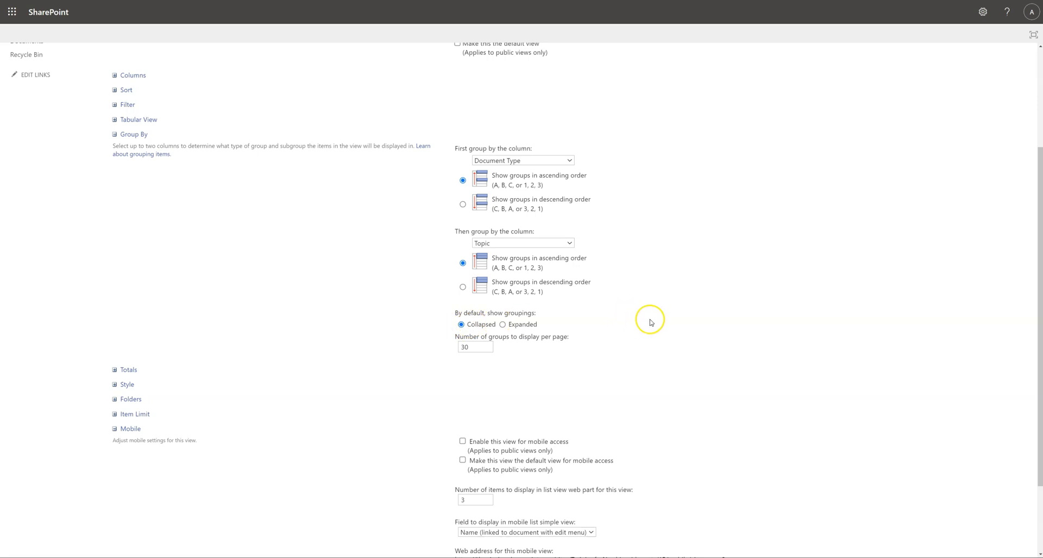
{"action": "scroll", "coordinate": [659, 324], "scroll_direction": "down", "scroll_amount": 3}
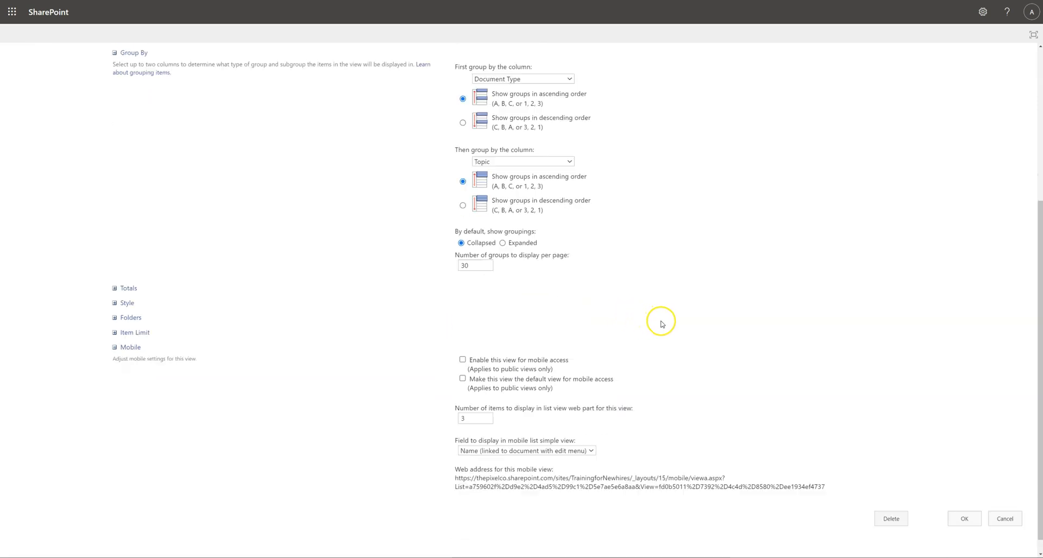
{"action": "scroll", "coordinate": [667, 265], "scroll_direction": "down", "scroll_amount": 1}
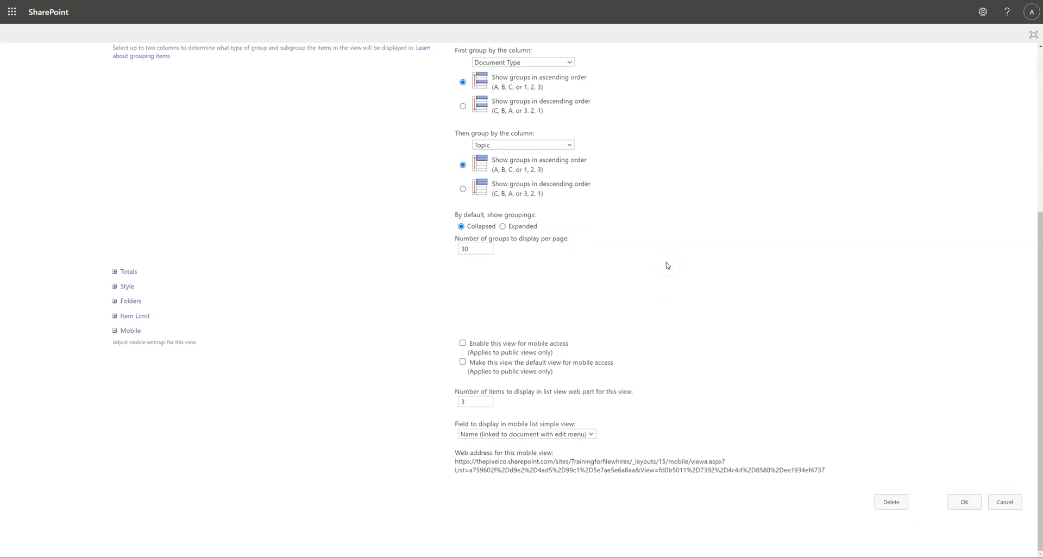
{"action": "left_click", "coordinate": [965, 503]}
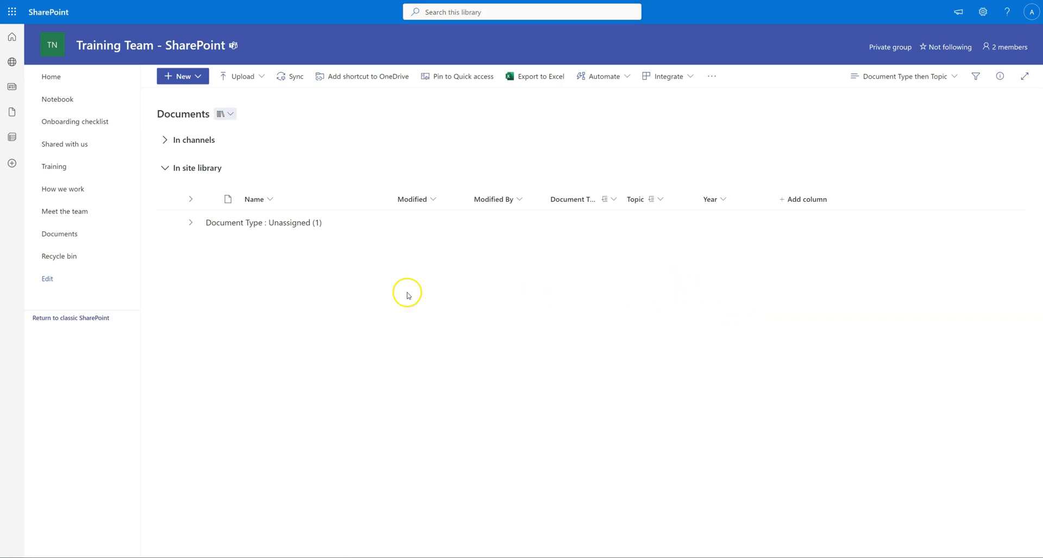
Step: Go through the Unassigned groups to the General folder, clear the empty-value filter, and check the list of available views
{"action": "left_click", "coordinate": [235, 222]}
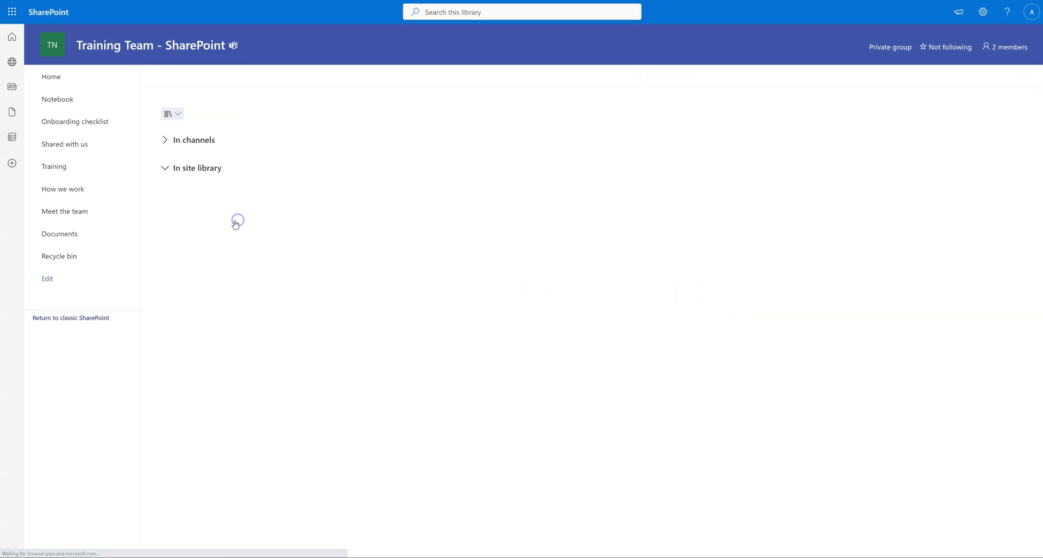
{"action": "left_click", "coordinate": [190, 222]}
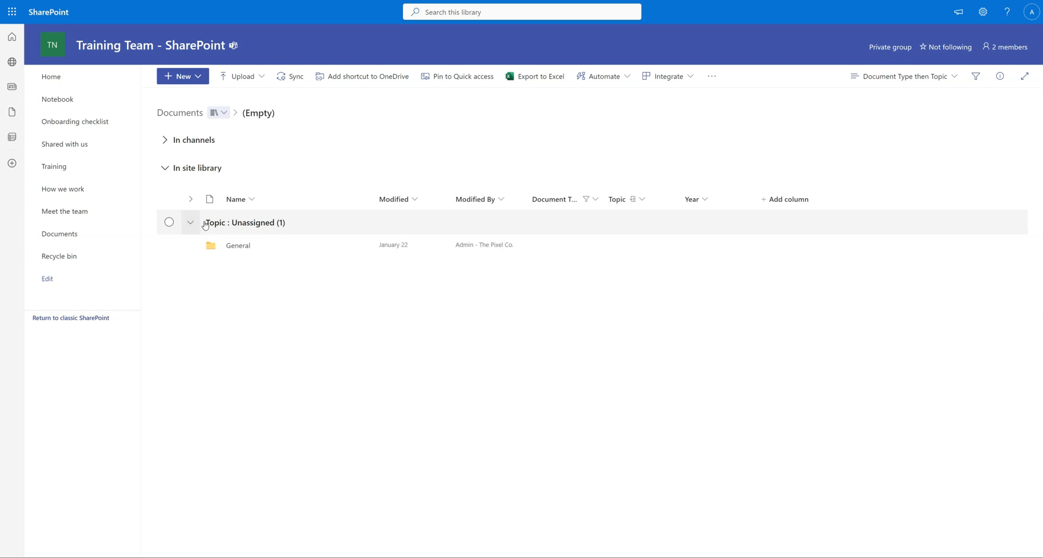
{"action": "left_click", "coordinate": [233, 247]}
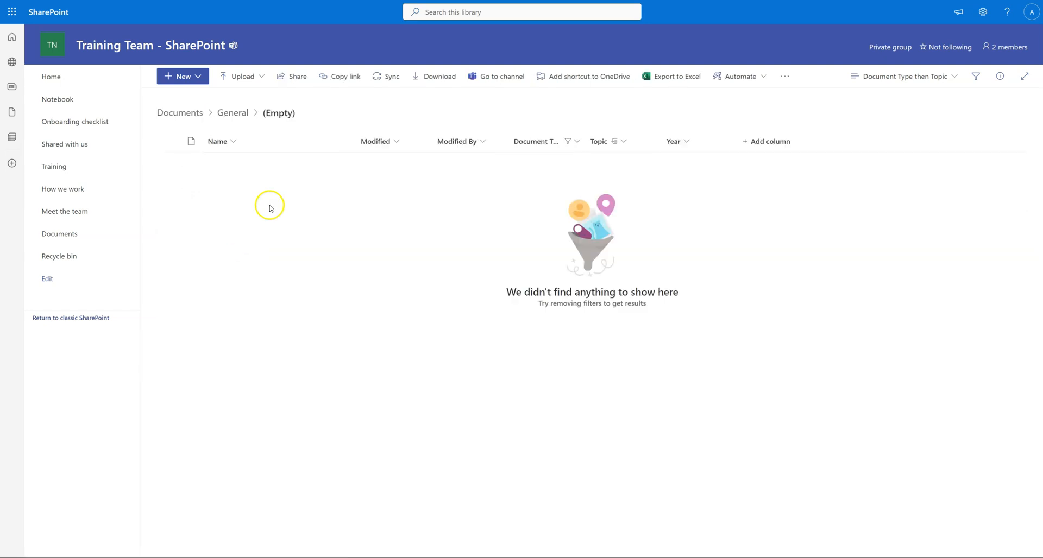
{"action": "left_click", "coordinate": [229, 114]}
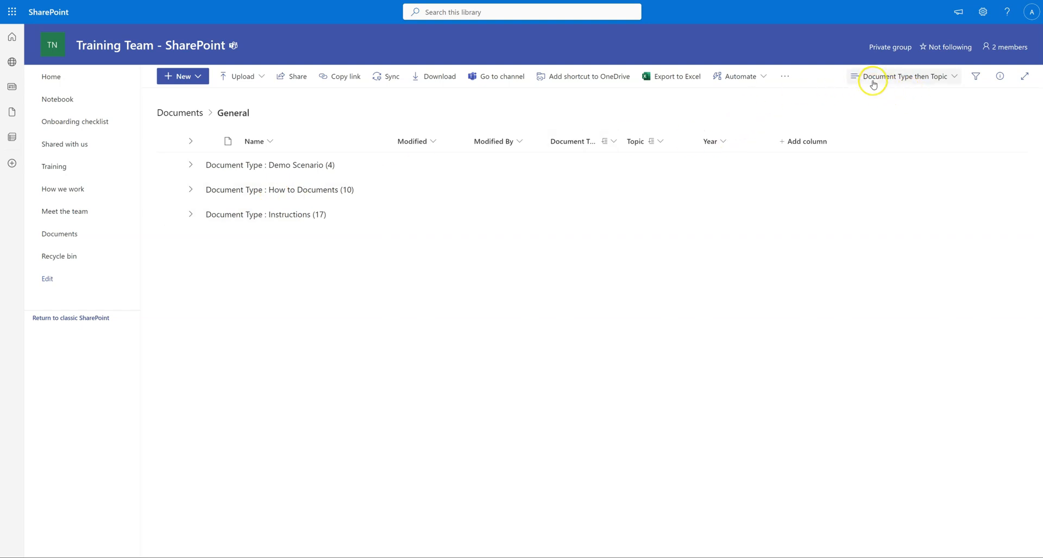
{"action": "left_click", "coordinate": [939, 80]}
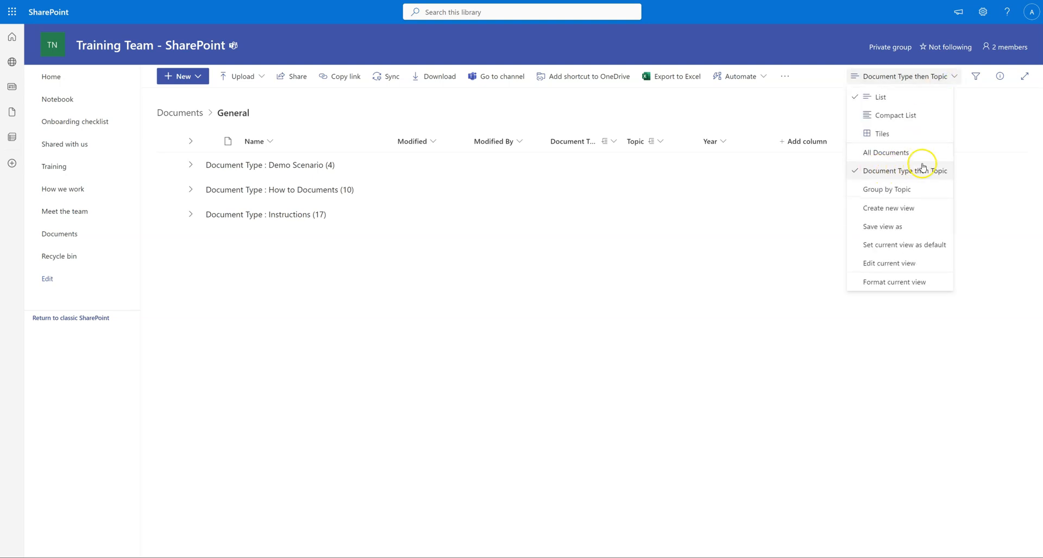
{"action": "left_click", "coordinate": [977, 111]}
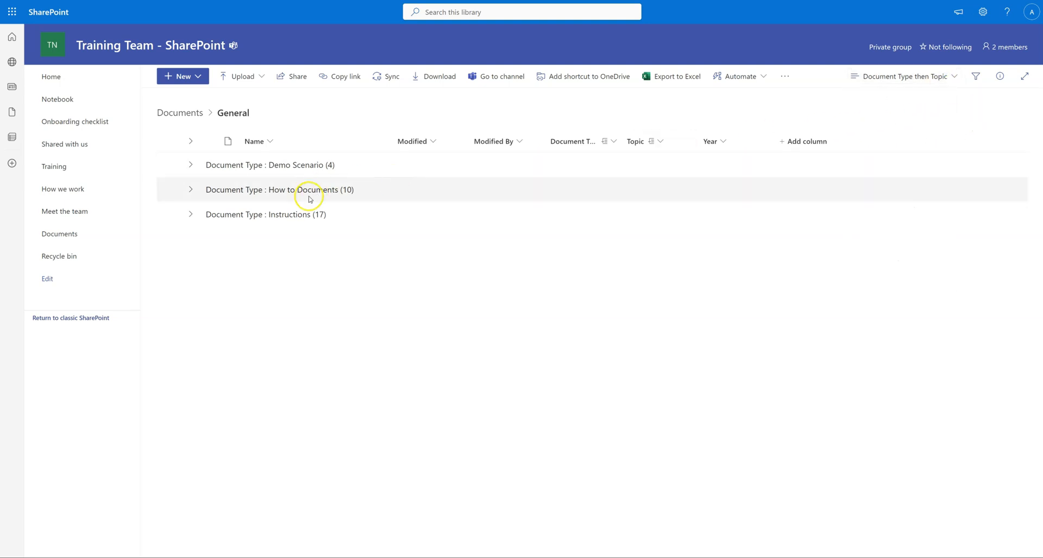
Step: Expand the How to Documents group and its Teams topic to view the files, and collapse the group again
{"action": "left_click", "coordinate": [191, 190]}
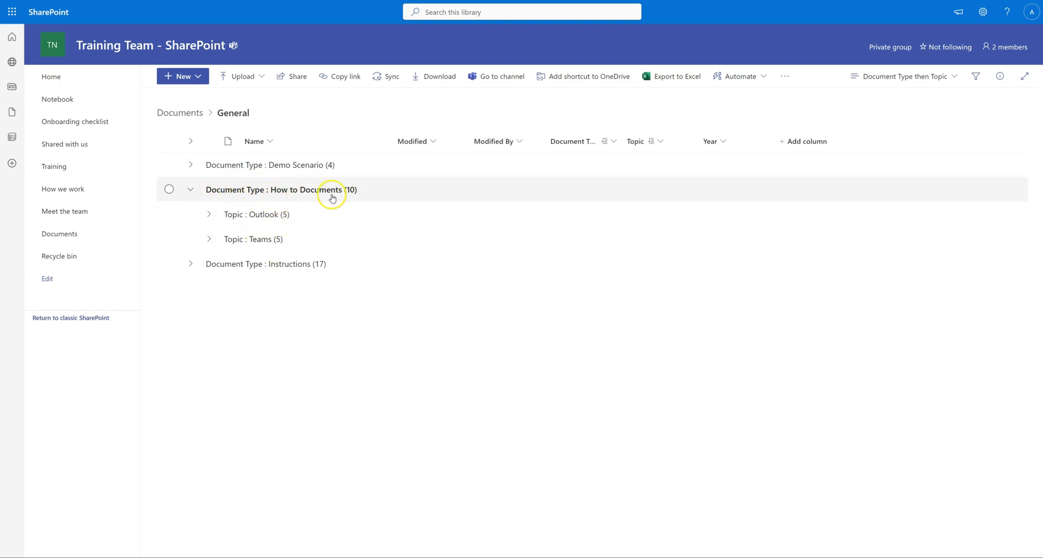
{"action": "left_click", "coordinate": [209, 240]}
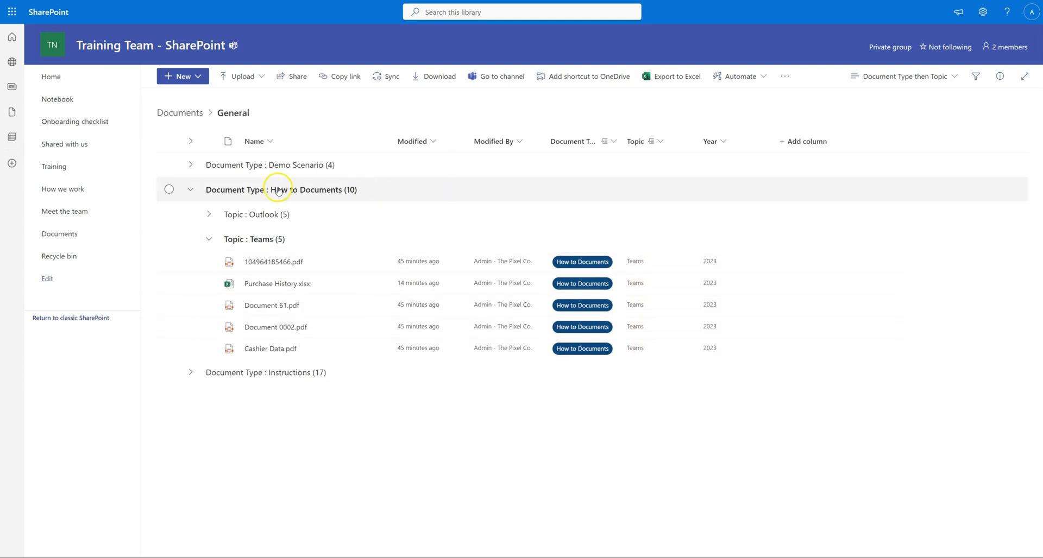
{"action": "left_click", "coordinate": [189, 191]}
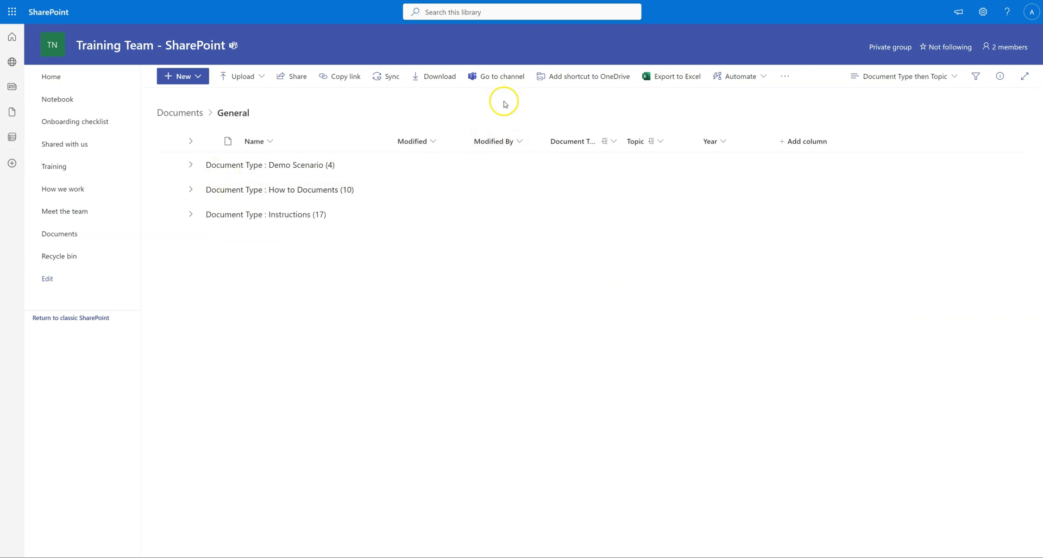
Step: Switch the library to the All Documents view and back to Document Type then Topic to compare them
{"action": "left_click", "coordinate": [954, 76]}
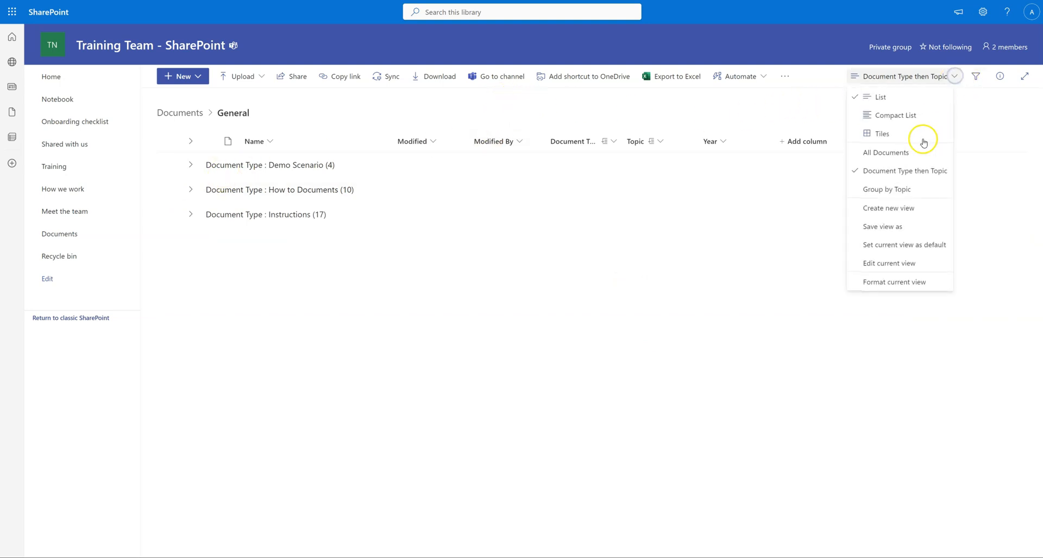
{"action": "left_click", "coordinate": [886, 155]}
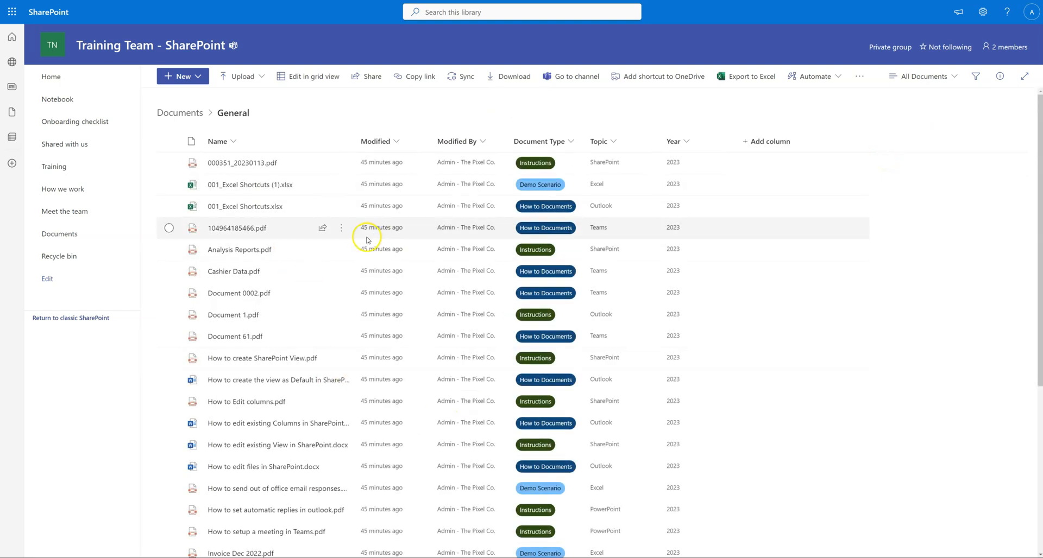
{"action": "left_click", "coordinate": [924, 76]}
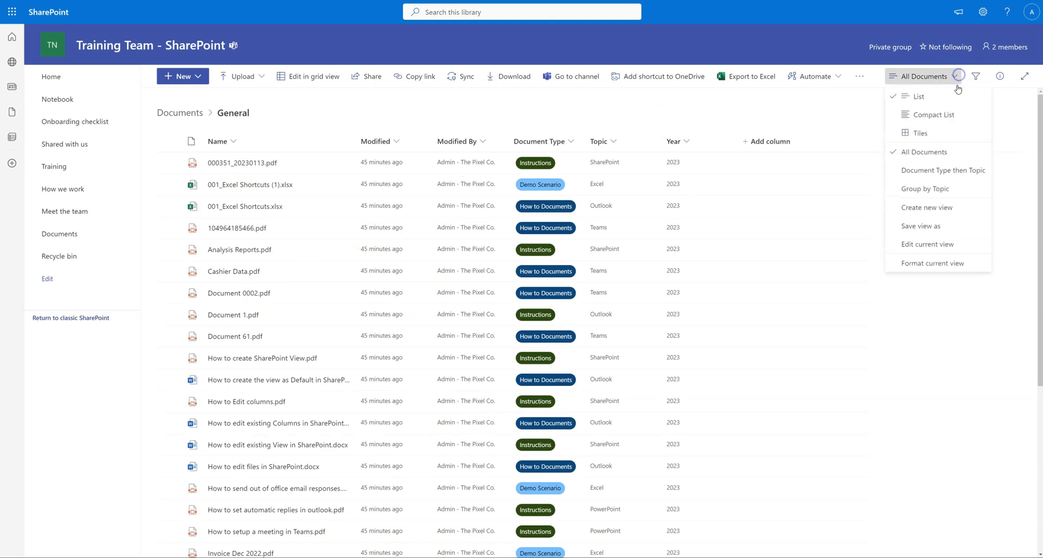
{"action": "left_click", "coordinate": [921, 172]}
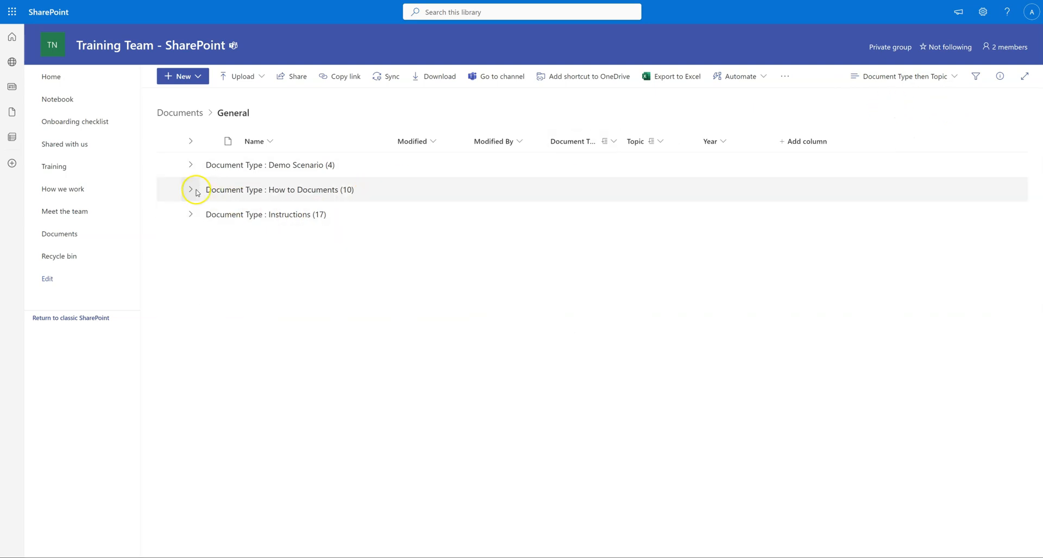
Step: Expand and collapse all groups at once, and expand only the How to Documents group to show its topics
{"action": "left_click", "coordinate": [190, 143]}
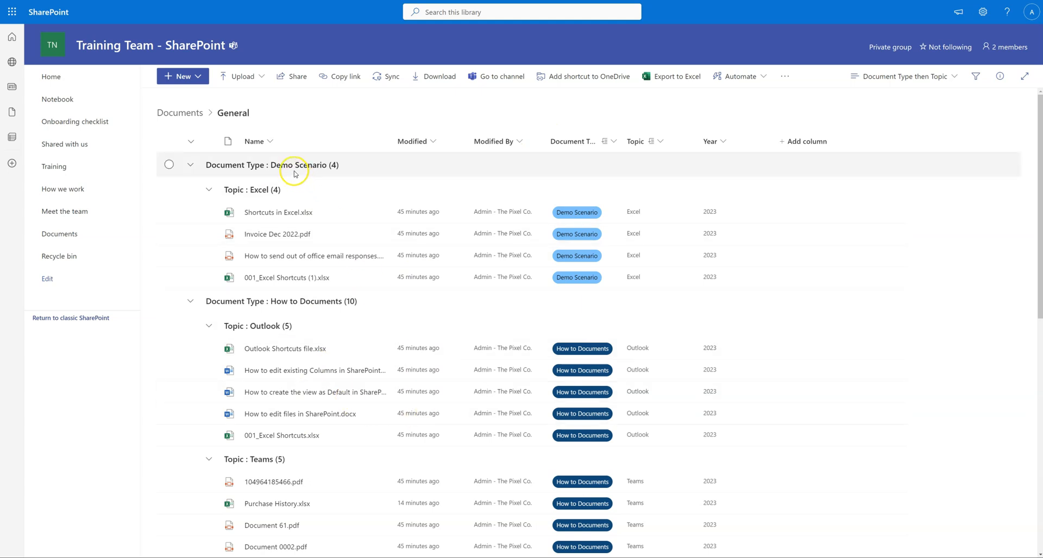
{"action": "left_click", "coordinate": [191, 142]}
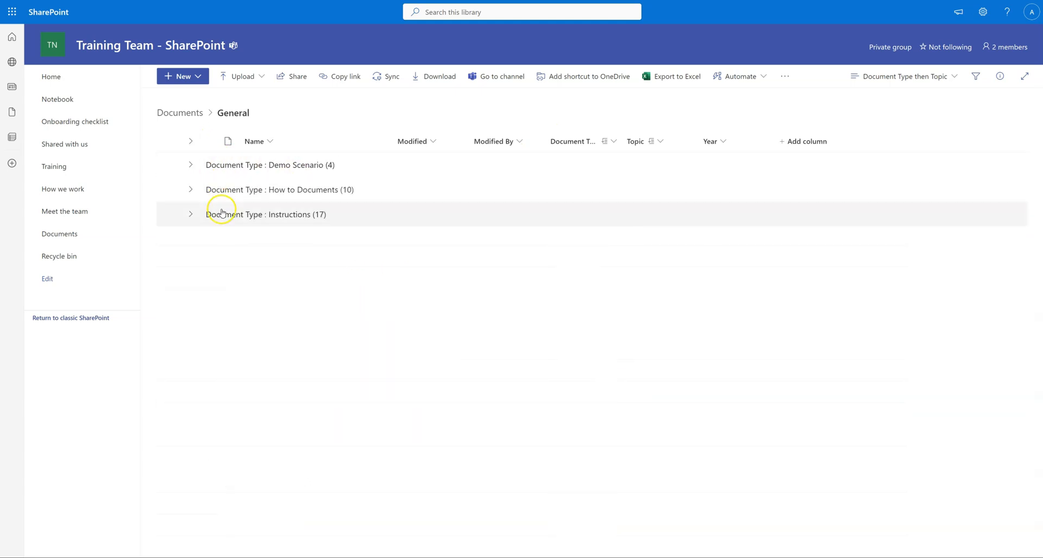
{"action": "left_click", "coordinate": [192, 191]}
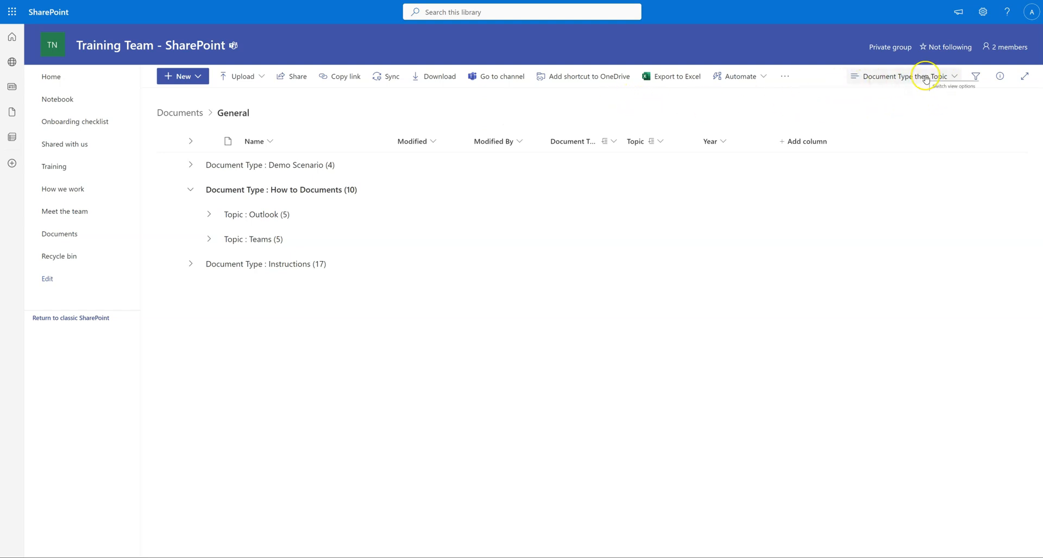
Step: Examine the view options for the Document Type then Topic view, including setting the current view as default, and close them
{"action": "left_click", "coordinate": [739, 110]}
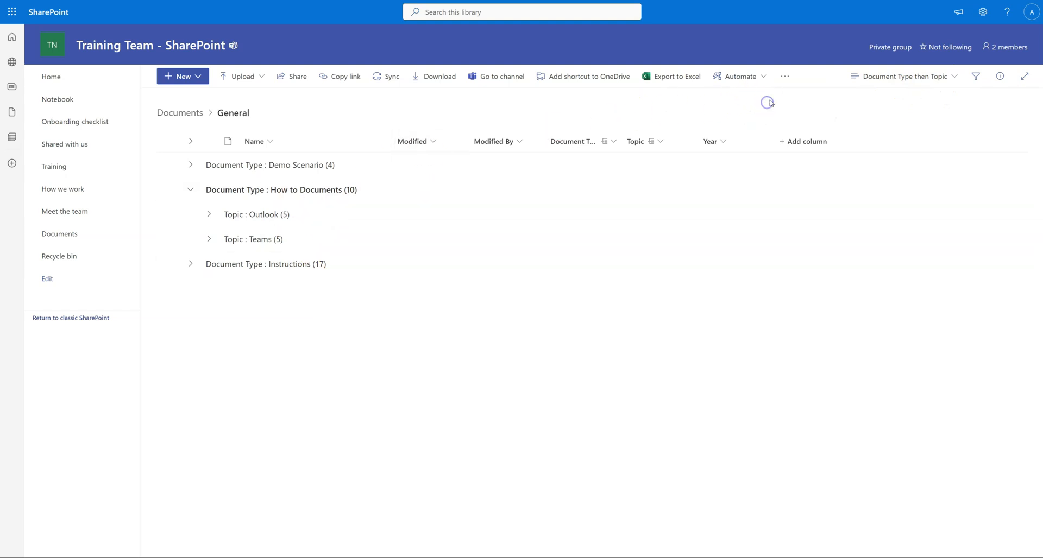
{"action": "left_click", "coordinate": [951, 78]}
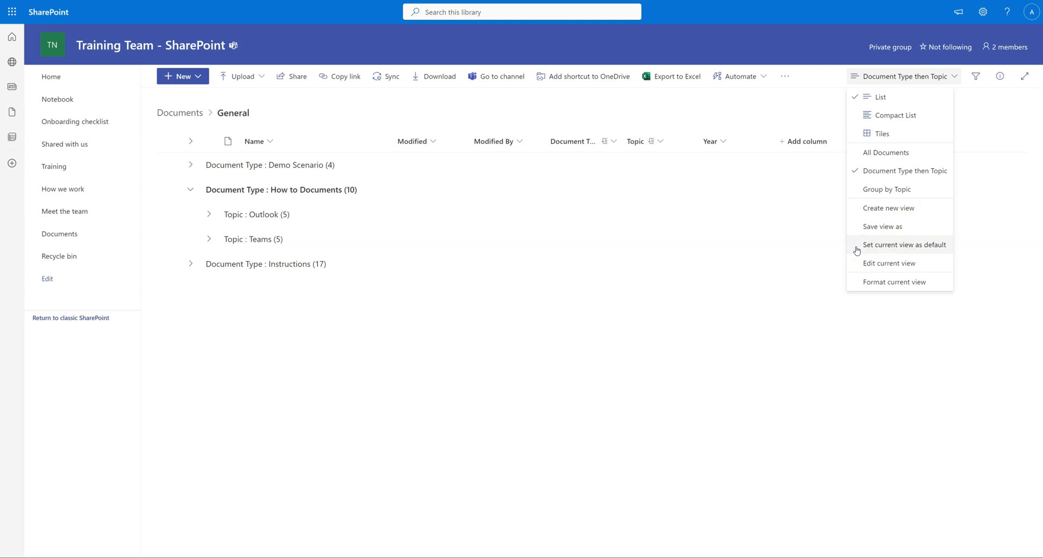
{"action": "left_click", "coordinate": [905, 249]}
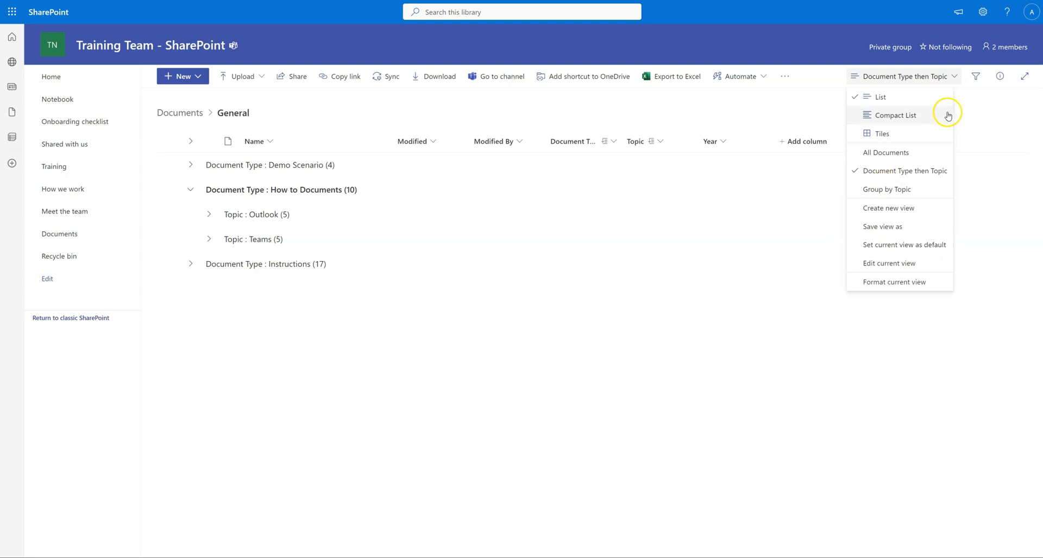
{"action": "left_click", "coordinate": [784, 109]}
{"action": "left_click", "coordinate": [800, 113]}
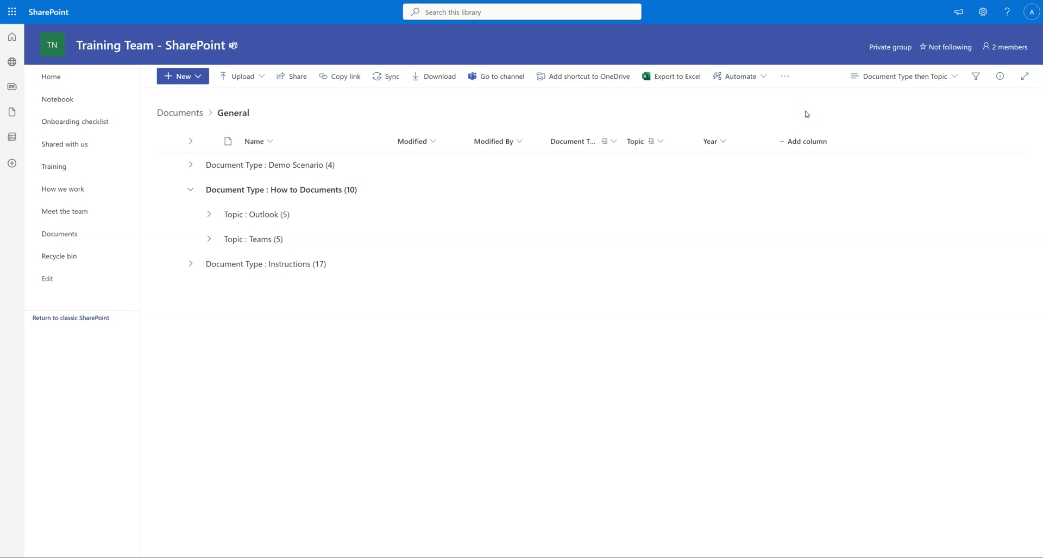
{"action": "left_click", "coordinate": [955, 81]}
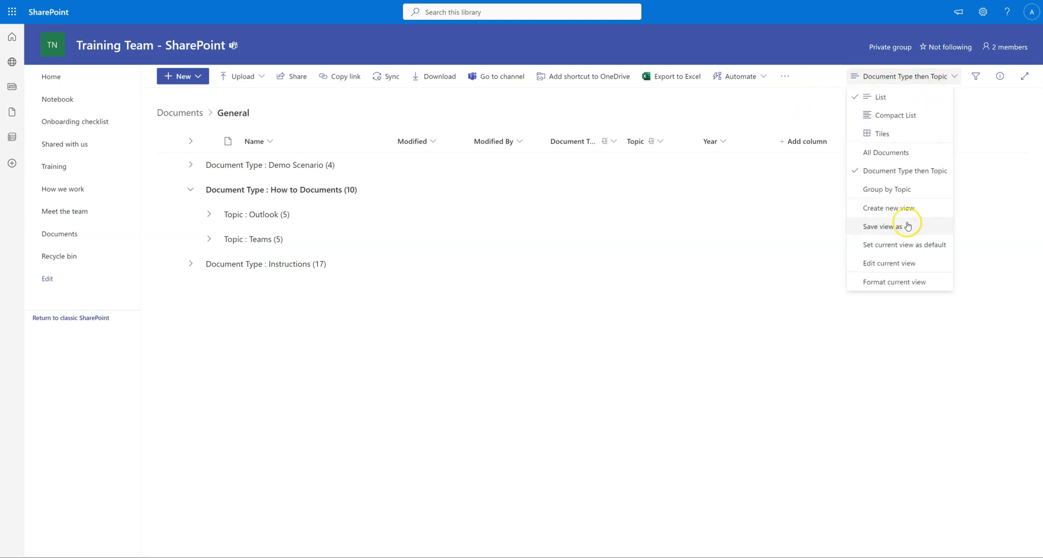
{"action": "left_click", "coordinate": [807, 112]}
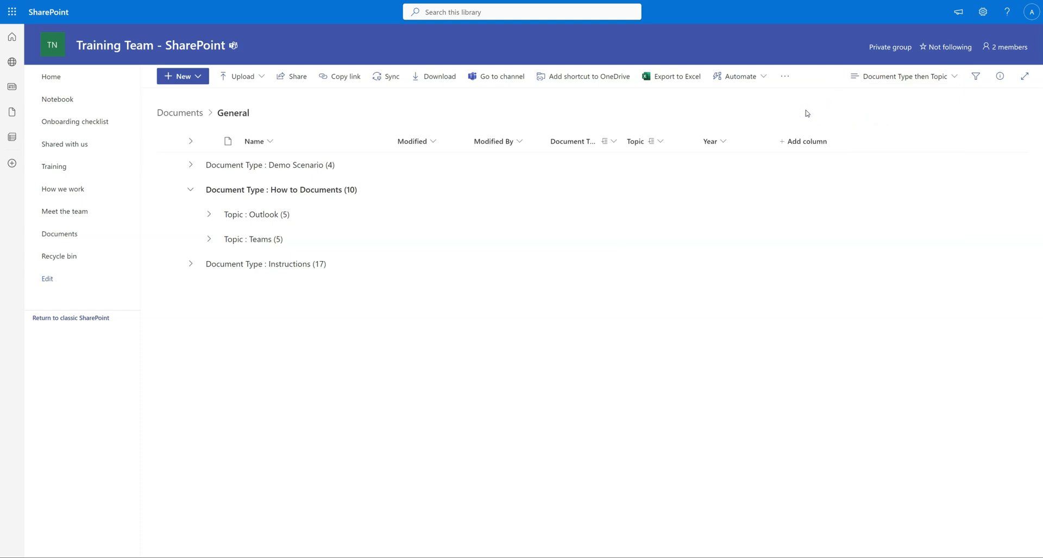
{"action": "left_click", "coordinate": [799, 112]}
Step: Expand and collapse the Outlook and Teams topics within How to Documents to check their files
{"action": "left_click", "coordinate": [208, 213]}
{"action": "left_click", "coordinate": [209, 214]}
{"action": "left_click", "coordinate": [210, 239]}
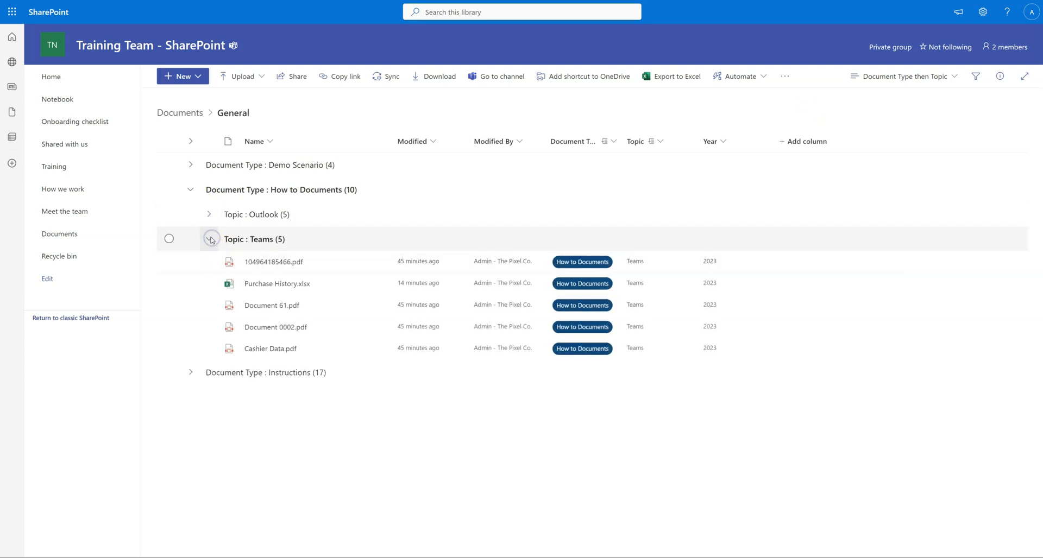
{"action": "left_click", "coordinate": [209, 239]}
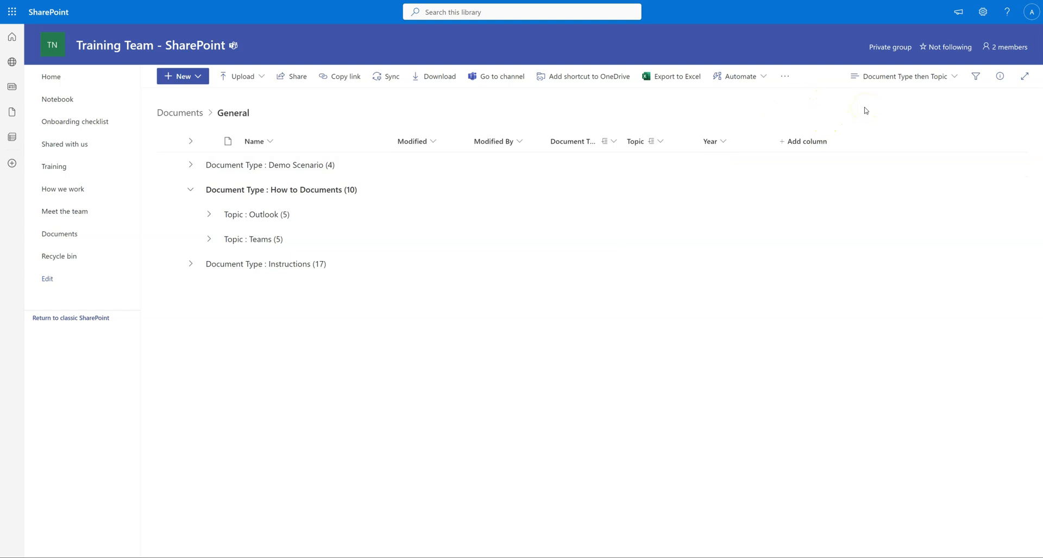
Step: Switch to the Group by Topic view, open it for editing, and delete it
{"action": "left_click", "coordinate": [955, 79]}
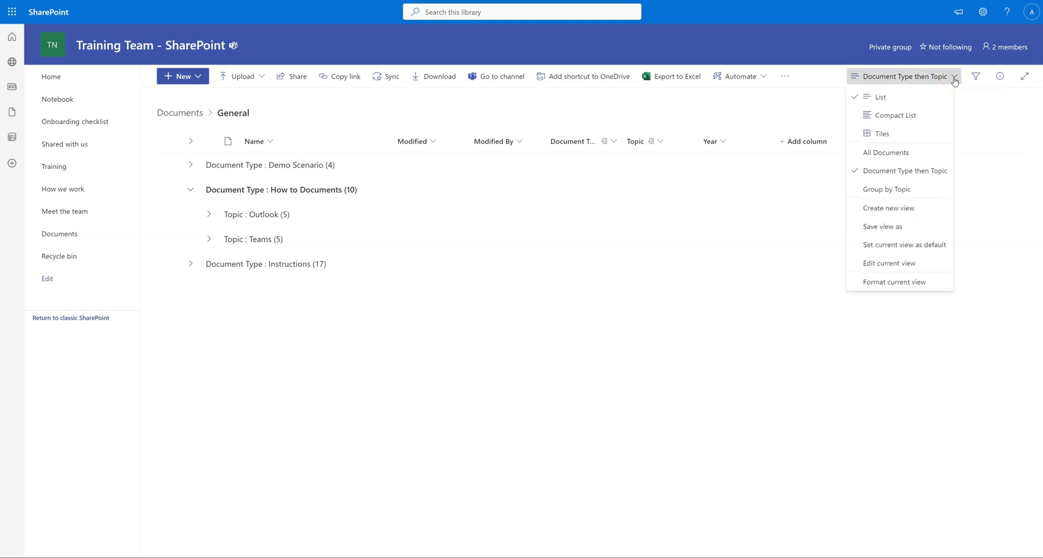
{"action": "left_click", "coordinate": [885, 190]}
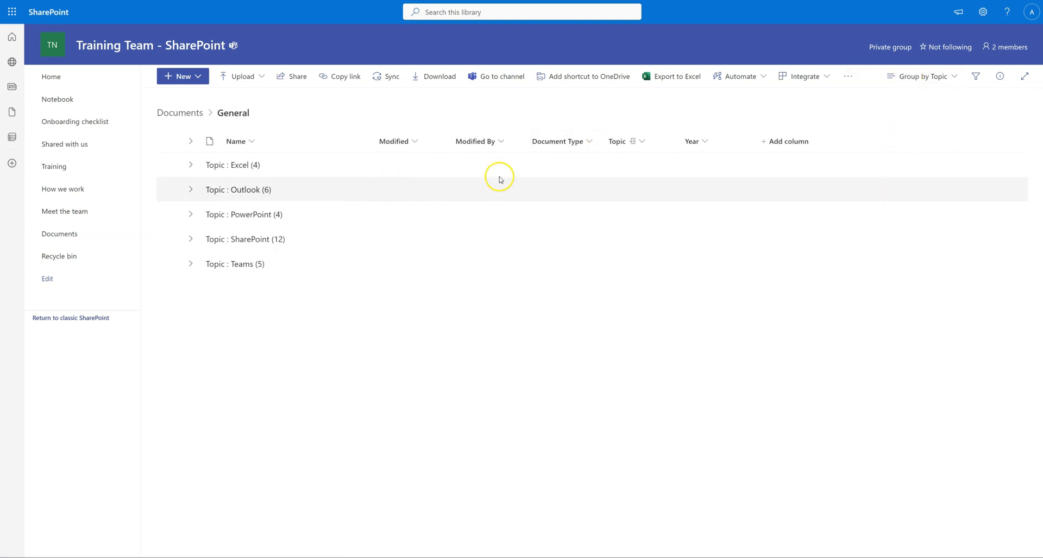
{"action": "left_click", "coordinate": [954, 80]}
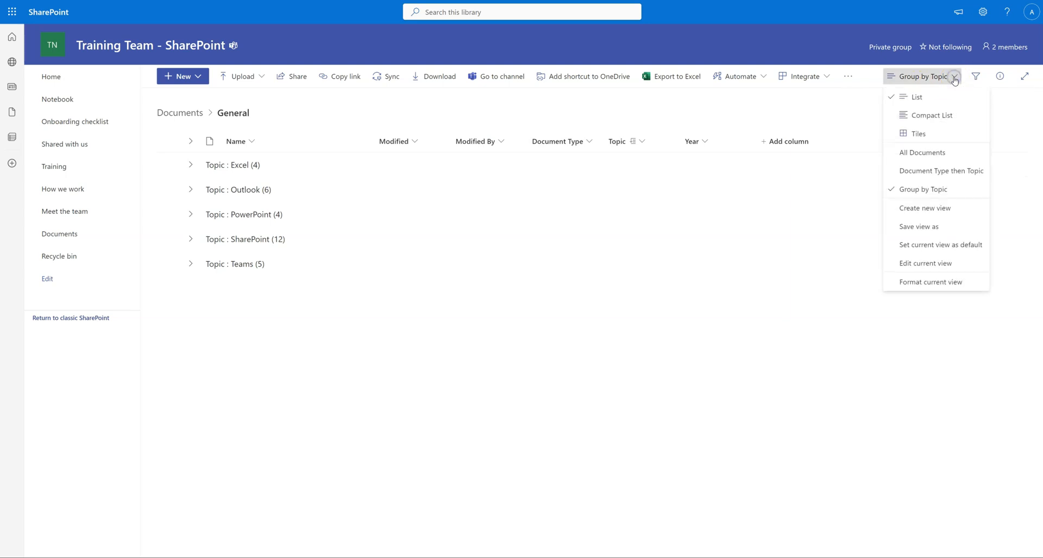
{"action": "left_click", "coordinate": [922, 244]}
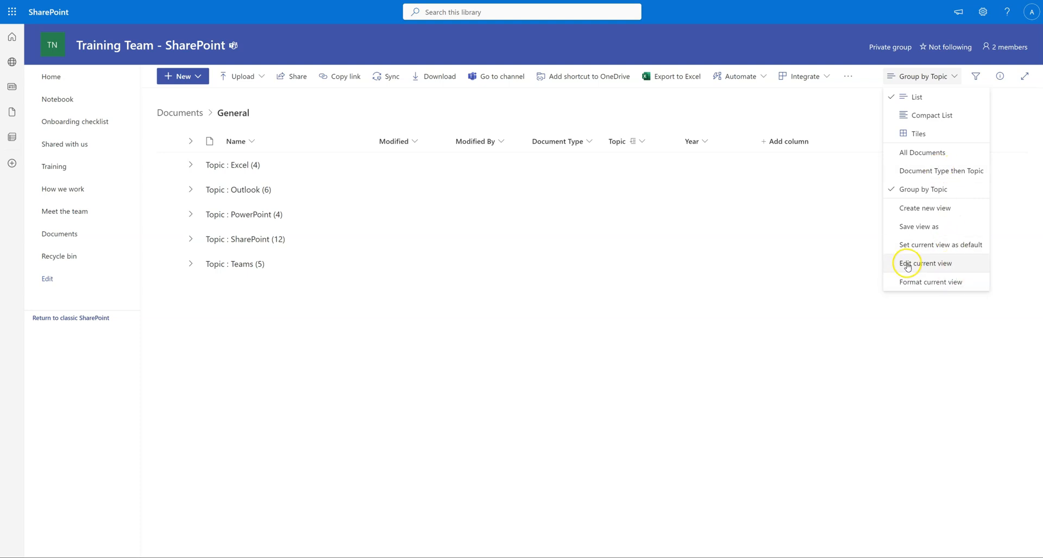
{"action": "left_click", "coordinate": [926, 264]}
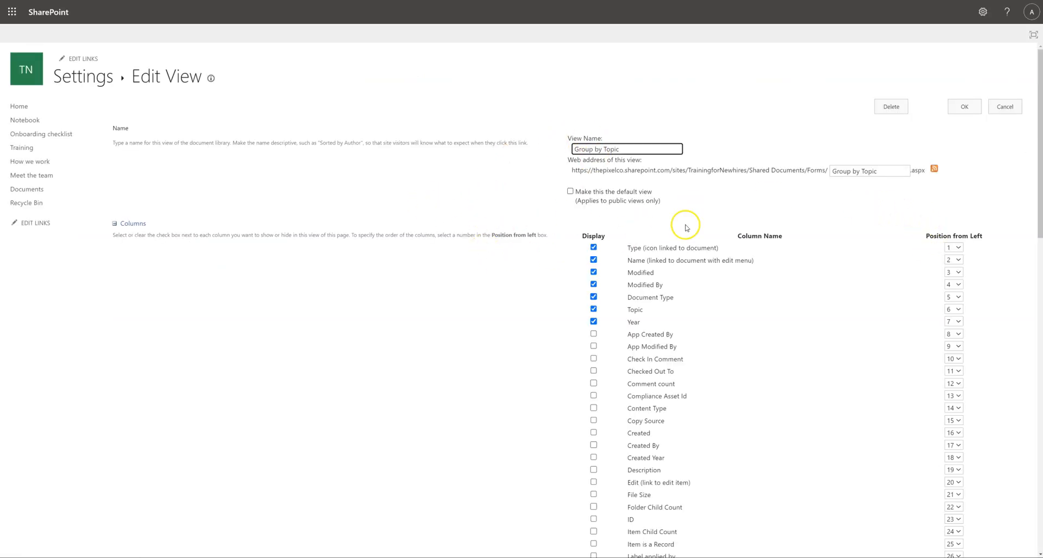
{"action": "scroll", "coordinate": [797, 254], "scroll_direction": "down", "scroll_amount": 7}
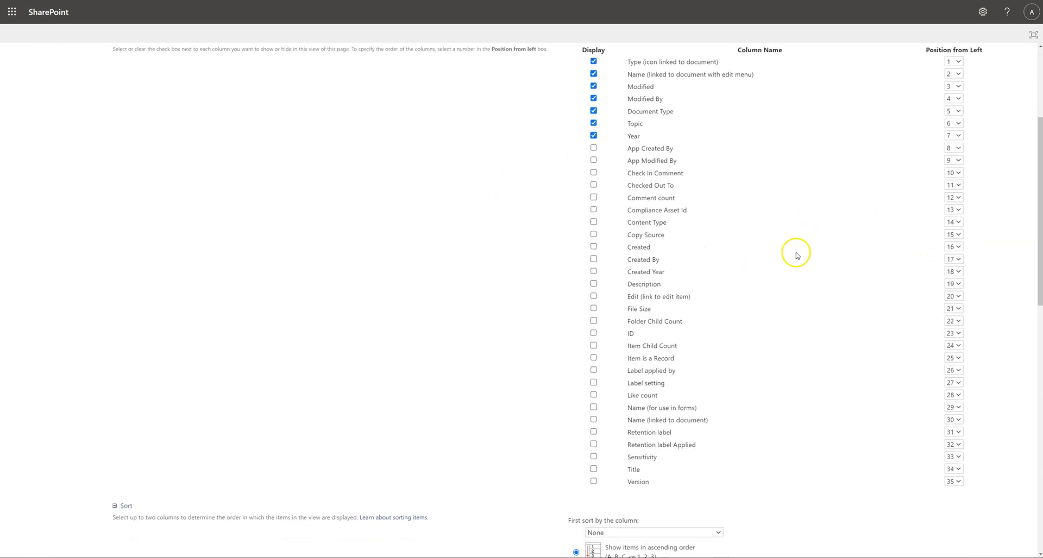
{"action": "scroll", "coordinate": [796, 251], "scroll_direction": "down", "scroll_amount": 8}
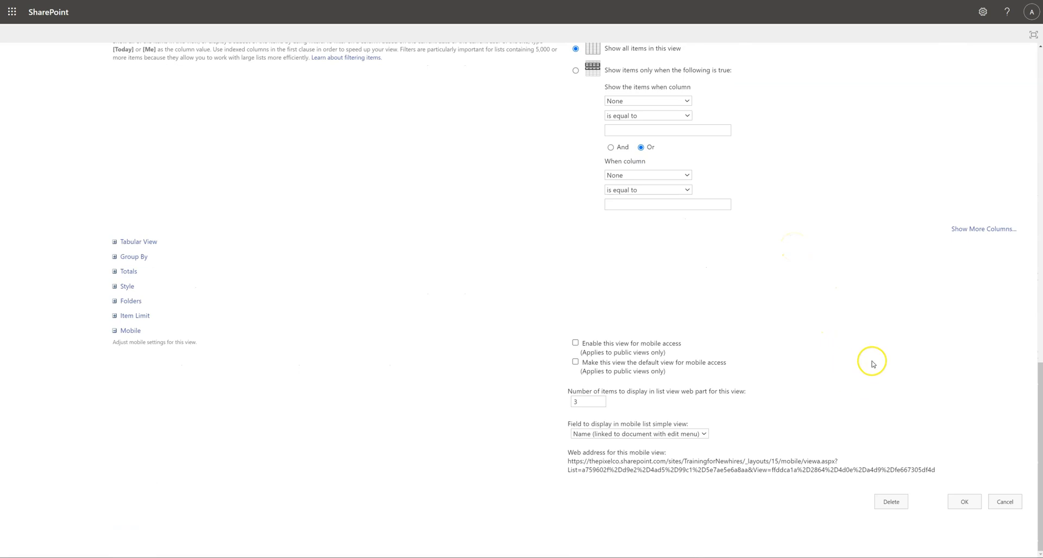
{"action": "left_click", "coordinate": [893, 505]}
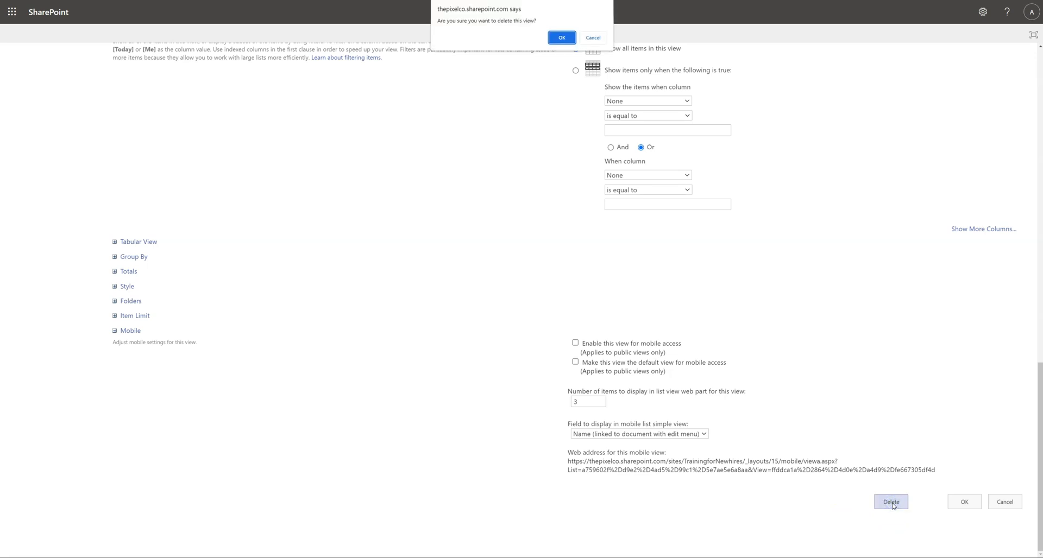
{"action": "left_click", "coordinate": [562, 38]}
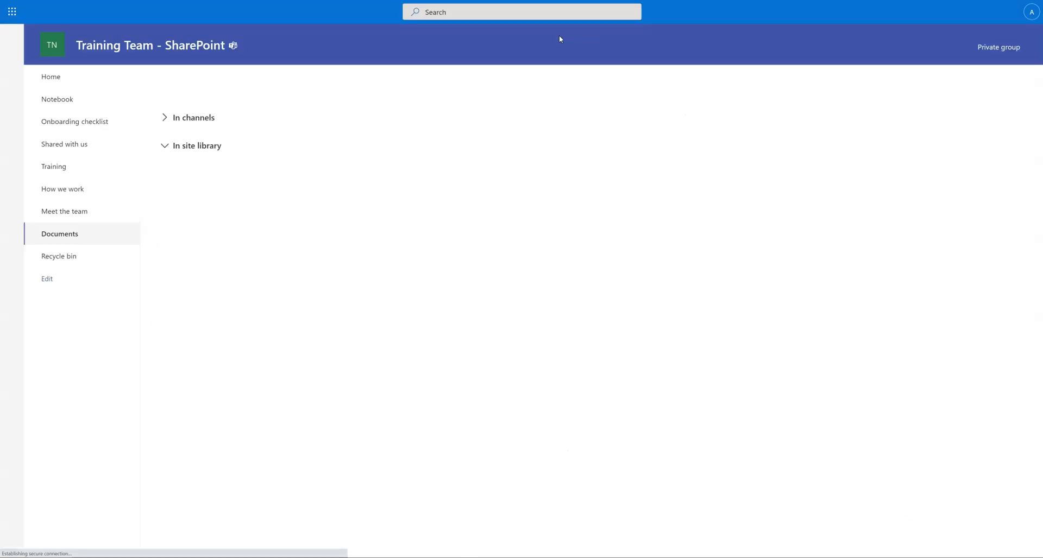
Step: Open the General folder in the Document Type then Topic view and expand How to Documents down to its Outlook files
{"action": "left_click", "coordinate": [221, 220]}
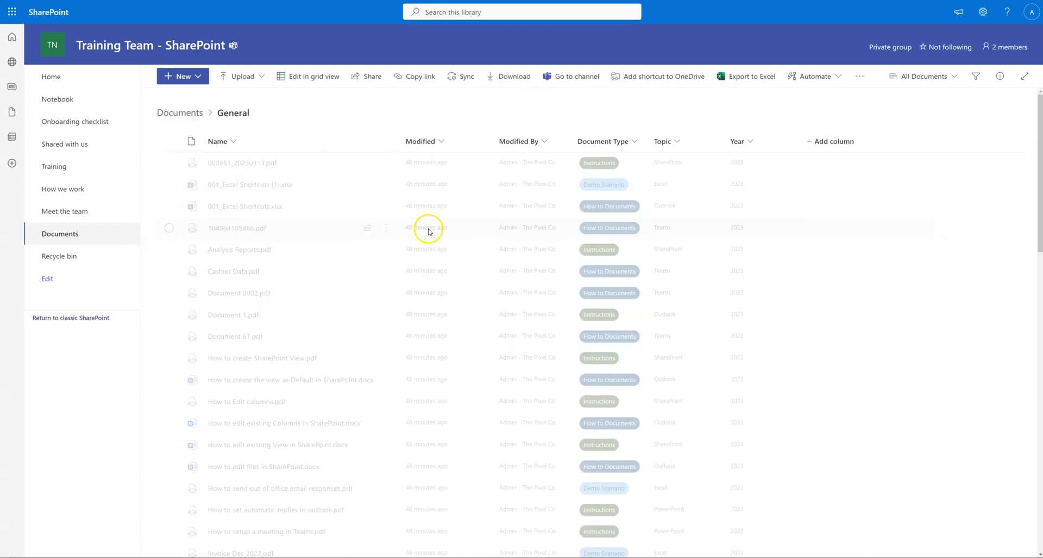
{"action": "left_click", "coordinate": [950, 80]}
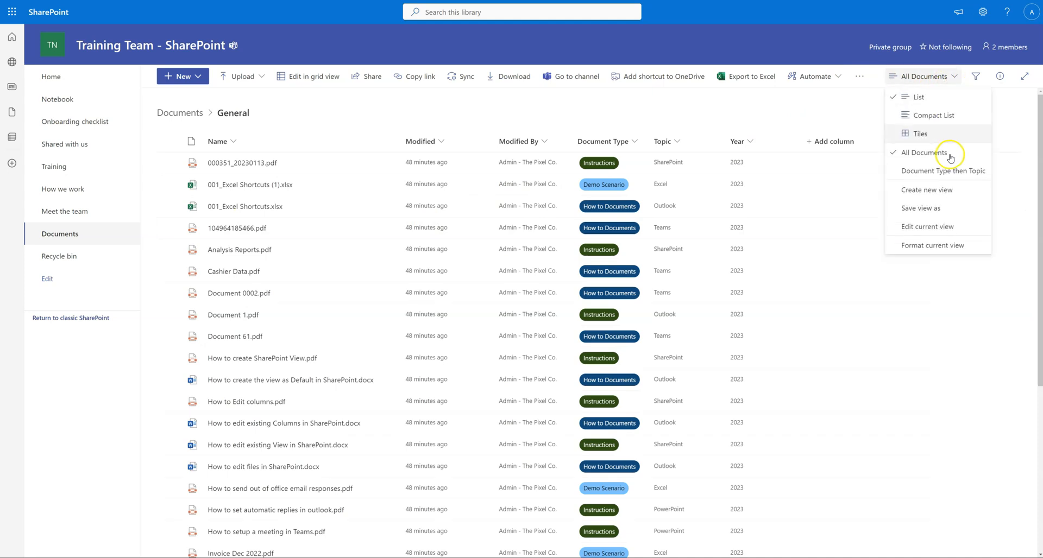
{"action": "left_click", "coordinate": [935, 171]}
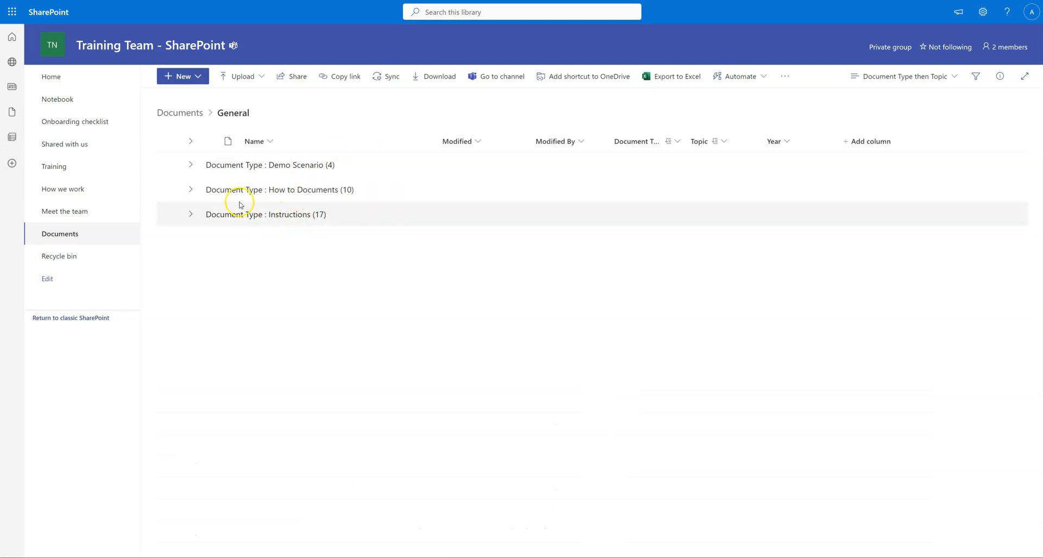
{"action": "left_click", "coordinate": [191, 189]}
{"action": "left_click", "coordinate": [210, 214]}
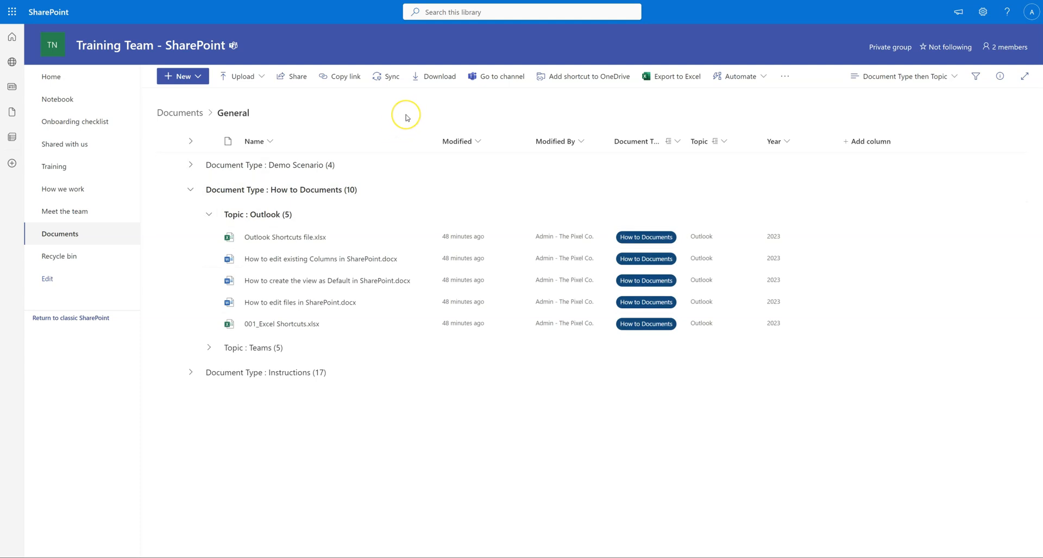